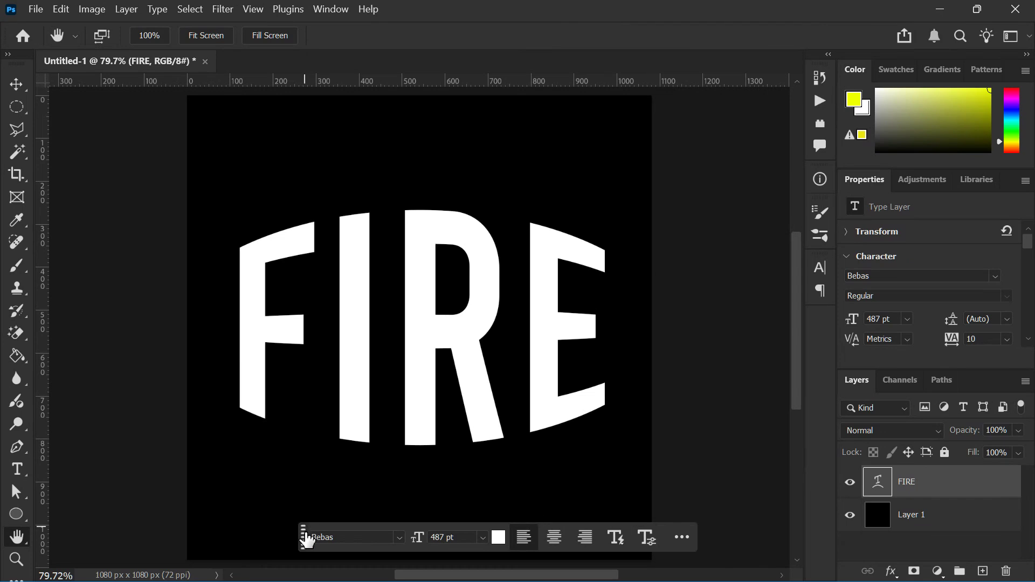
{"action": "left_click_drag", "start_coordinate": [300, 536], "coordinate": [395, 40]}
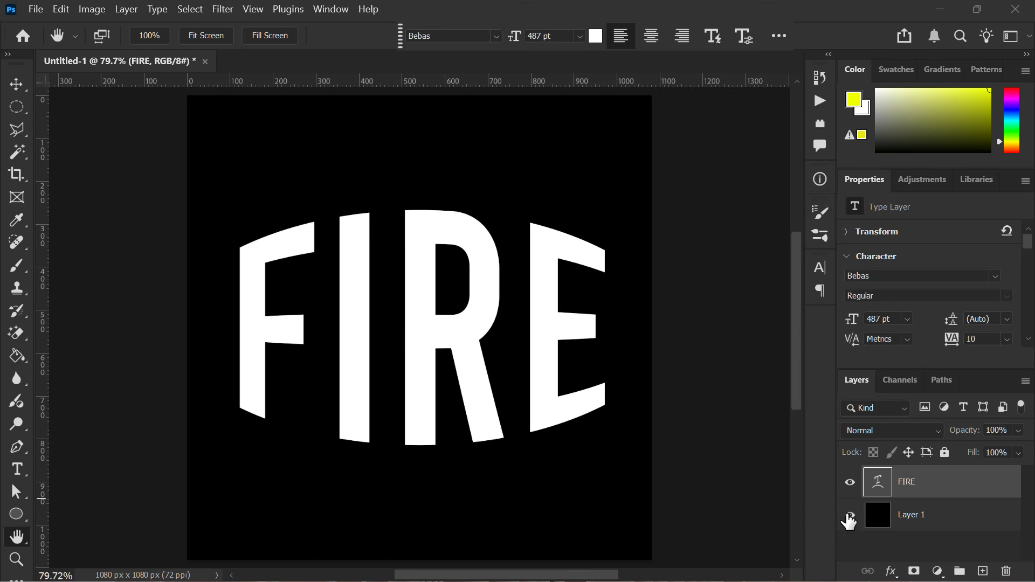
{"action": "left_click", "coordinate": [849, 519]}
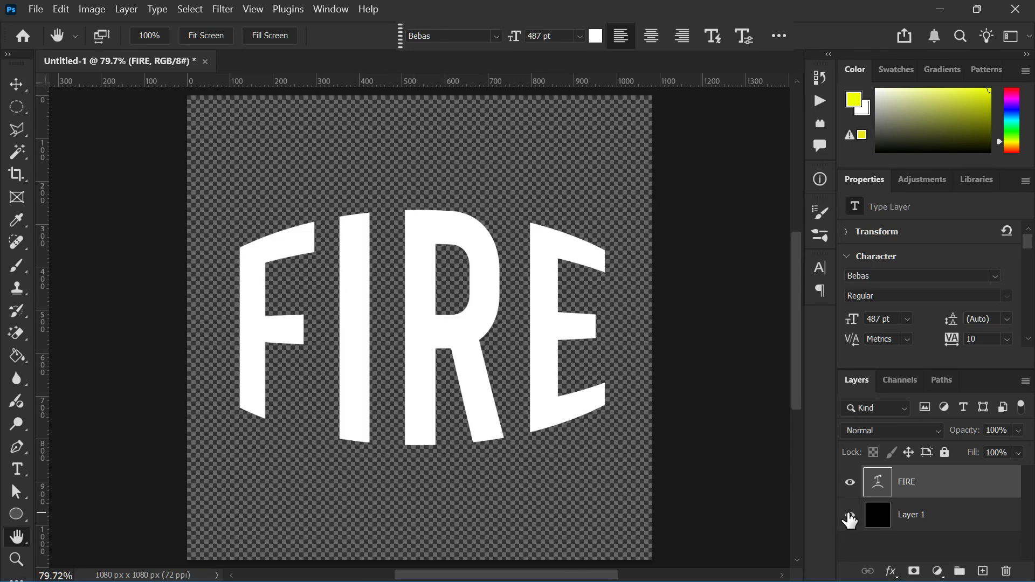
{"action": "left_click", "coordinate": [851, 519]}
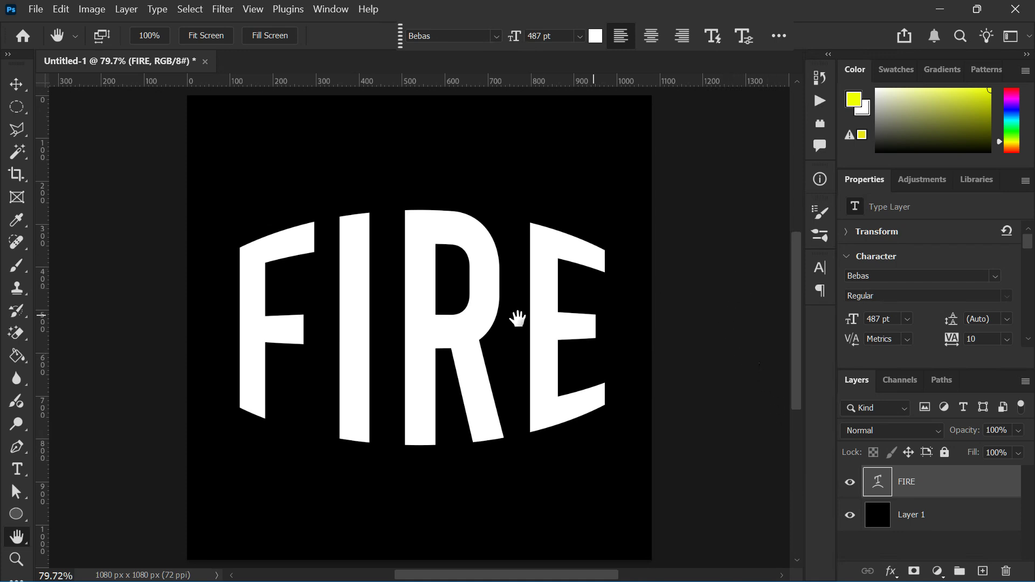
{"action": "left_click", "coordinate": [14, 470]}
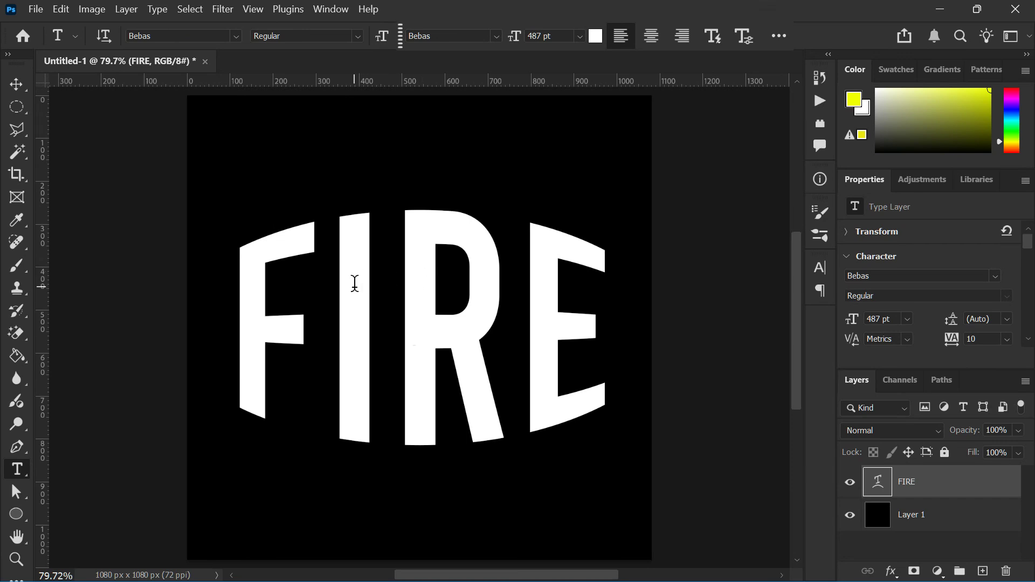
{"action": "left_click", "coordinate": [16, 84]}
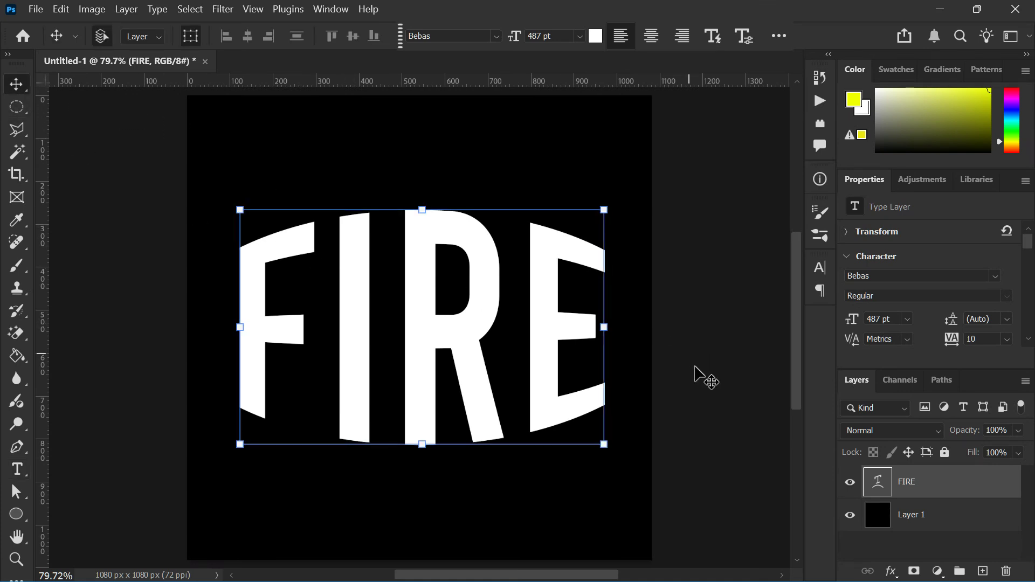
Add an Outer Glow layer style to the FIRE text with Linear Dodge (Add) blend mode and 33% noise
{"action": "double_click", "coordinate": [993, 487]}
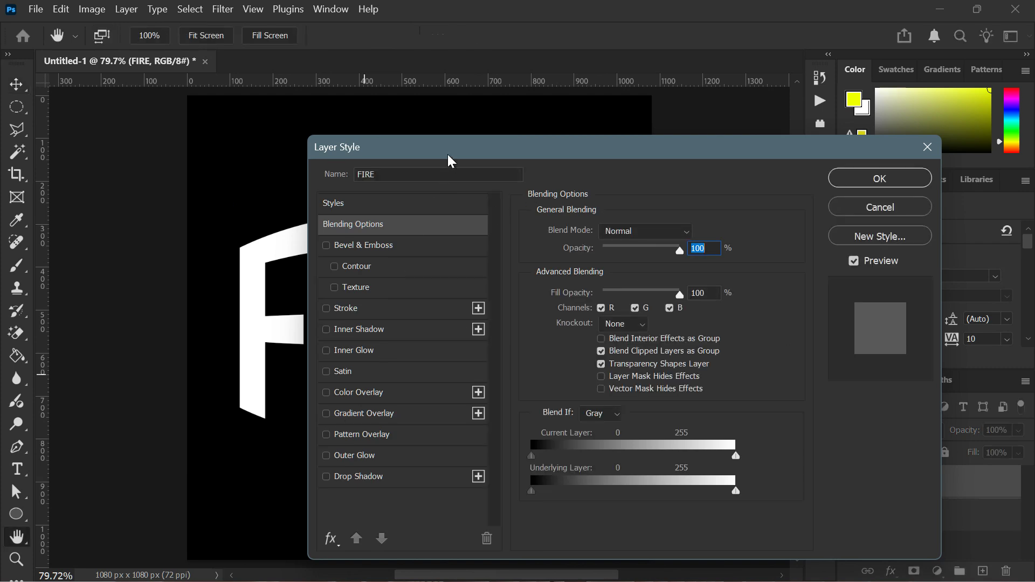
{"action": "left_click_drag", "start_coordinate": [451, 160], "coordinate": [737, 143]}
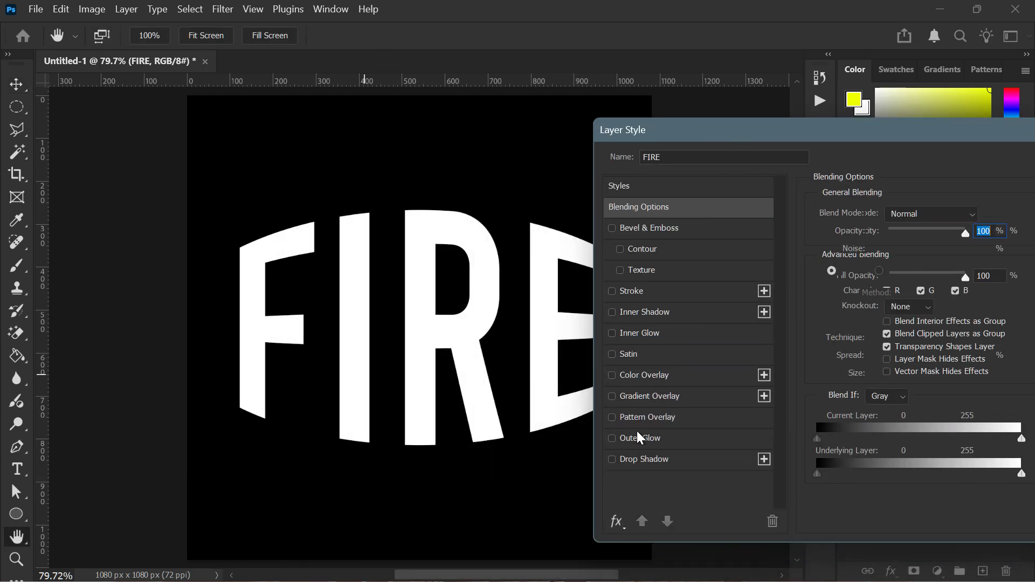
{"action": "left_click", "coordinate": [614, 437]}
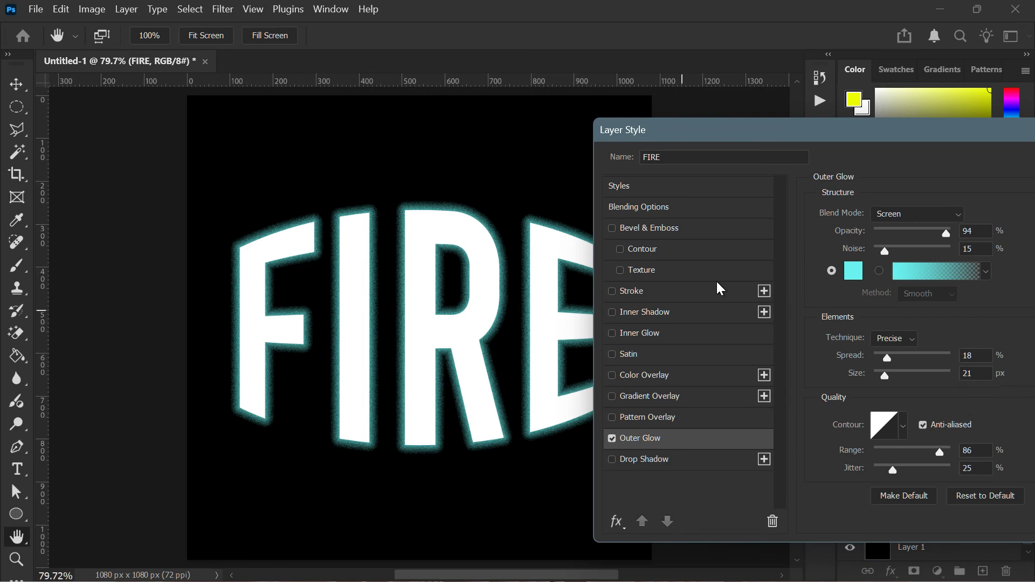
{"action": "left_click", "coordinate": [915, 215]}
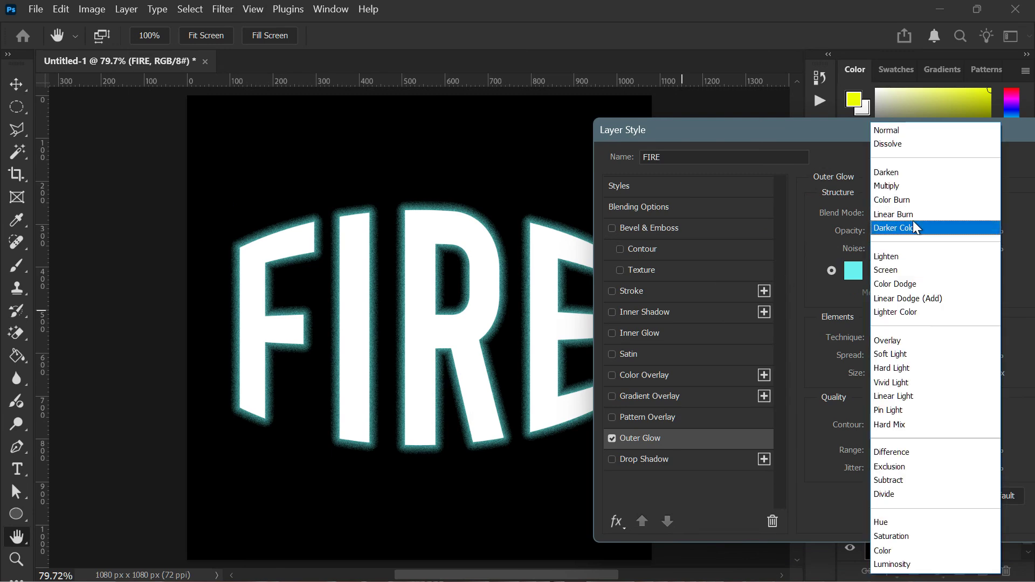
{"action": "left_click", "coordinate": [920, 298]}
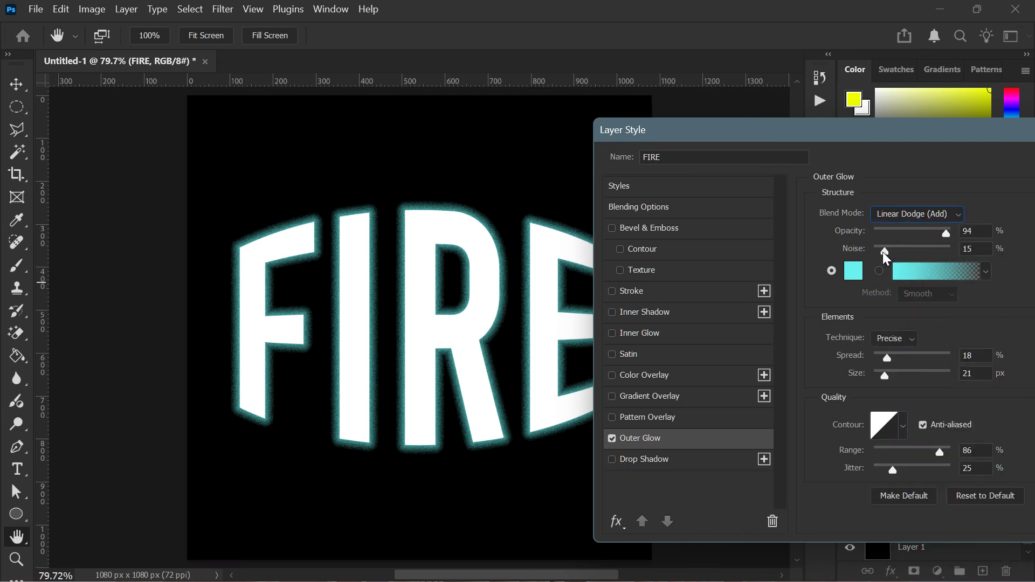
{"action": "mouse_move", "coordinate": [883, 251]}
{"action": "left_mouse_down"}
{"action": "mouse_move", "coordinate": [913, 254]}
{"action": "mouse_move", "coordinate": [901, 251]}
{"action": "left_mouse_up"}
Set the outer glow colour to a golden yellow, ffc600
{"action": "left_click", "coordinate": [853, 274]}
{"action": "left_click", "coordinate": [824, 315]}
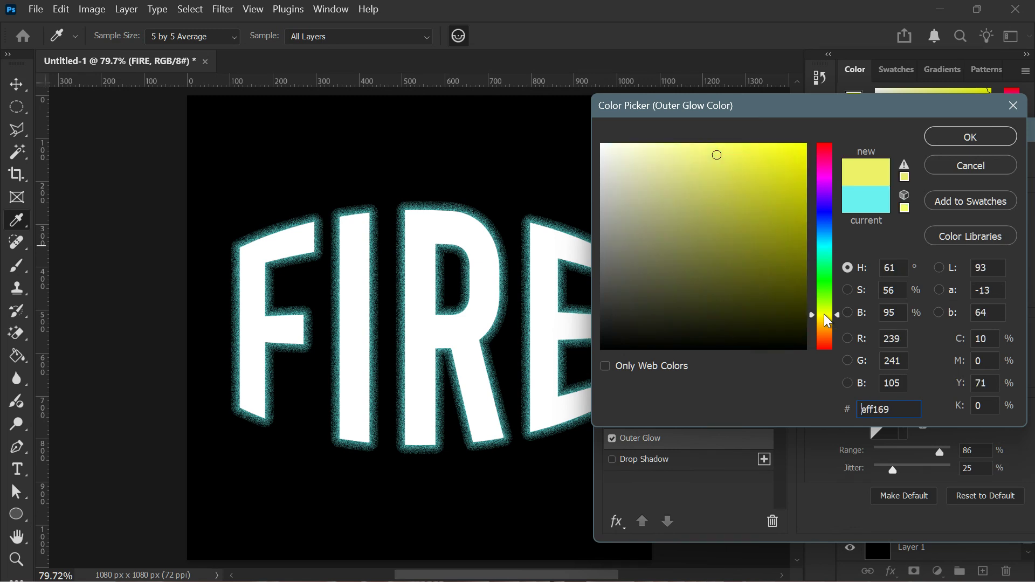
{"action": "left_click_drag", "start_coordinate": [801, 169], "coordinate": [827, 135]}
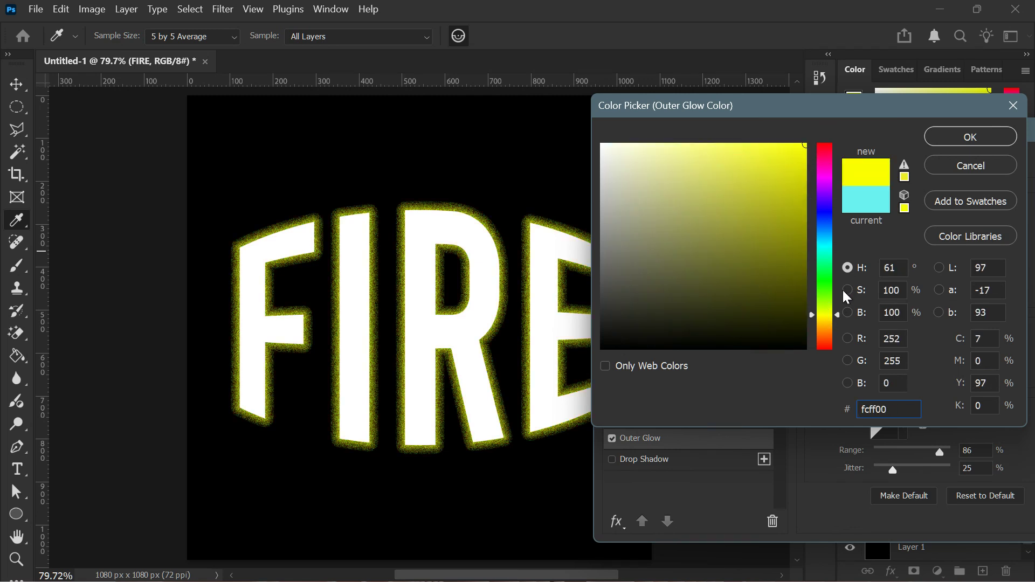
{"action": "left_click_drag", "start_coordinate": [827, 325], "coordinate": [827, 331]}
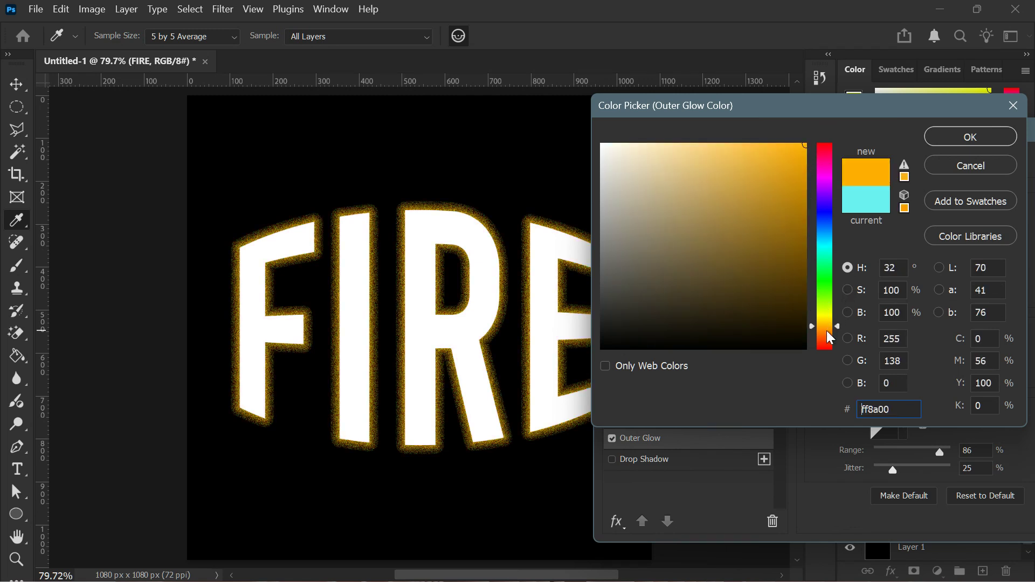
{"action": "left_click", "coordinate": [827, 315]}
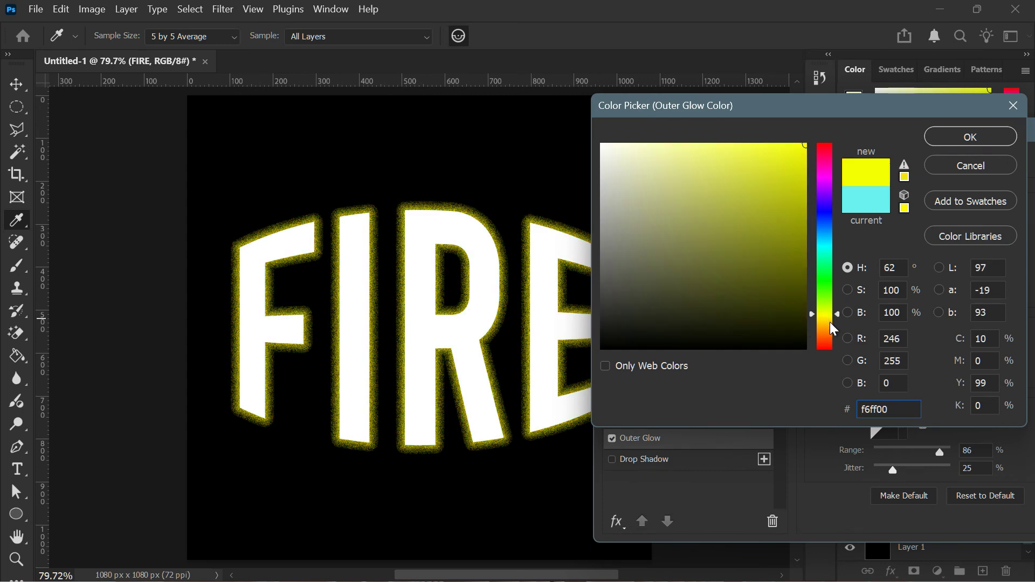
{"action": "left_click", "coordinate": [831, 323]}
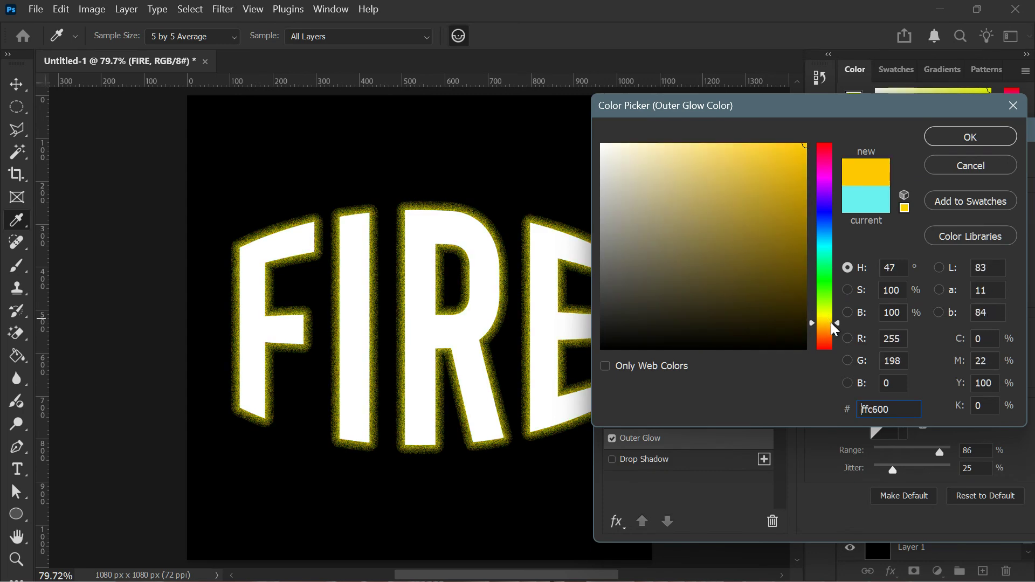
{"action": "left_click", "coordinate": [970, 137]}
Set the outer glow spread to 19% and its size to 38 px
{"action": "mouse_move", "coordinate": [887, 358]}
{"action": "left_mouse_down"}
{"action": "mouse_move", "coordinate": [905, 364]}
{"action": "mouse_move", "coordinate": [896, 361]}
{"action": "mouse_move", "coordinate": [892, 379]}
{"action": "mouse_move", "coordinate": [925, 379]}
{"action": "mouse_move", "coordinate": [884, 374]}
{"action": "mouse_move", "coordinate": [897, 379]}
{"action": "mouse_move", "coordinate": [903, 358]}
{"action": "mouse_move", "coordinate": [874, 345]}
{"action": "mouse_move", "coordinate": [889, 354]}
{"action": "left_mouse_up"}
{"action": "left_click", "coordinate": [893, 374]}
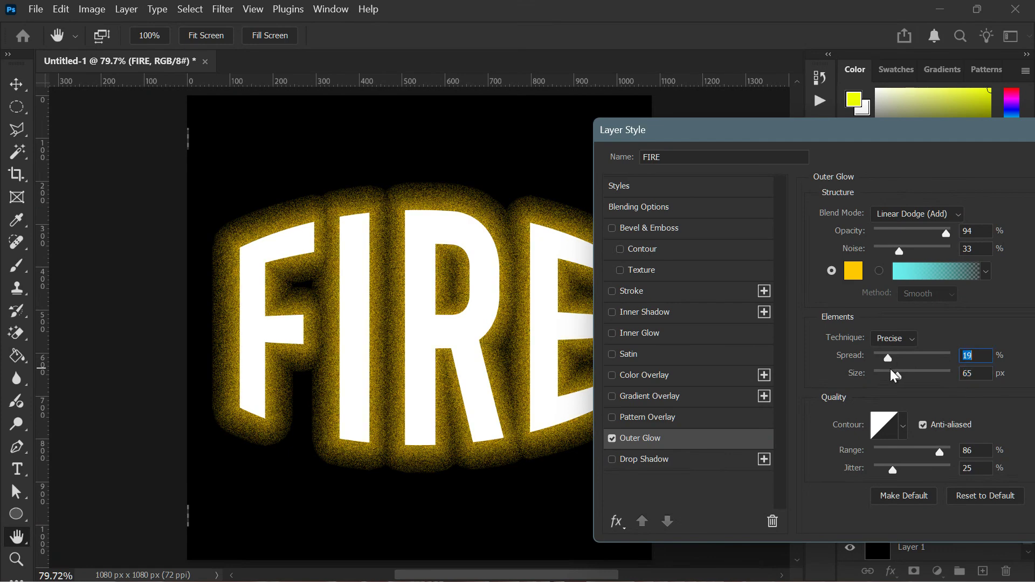
{"action": "left_click", "coordinate": [890, 373]}
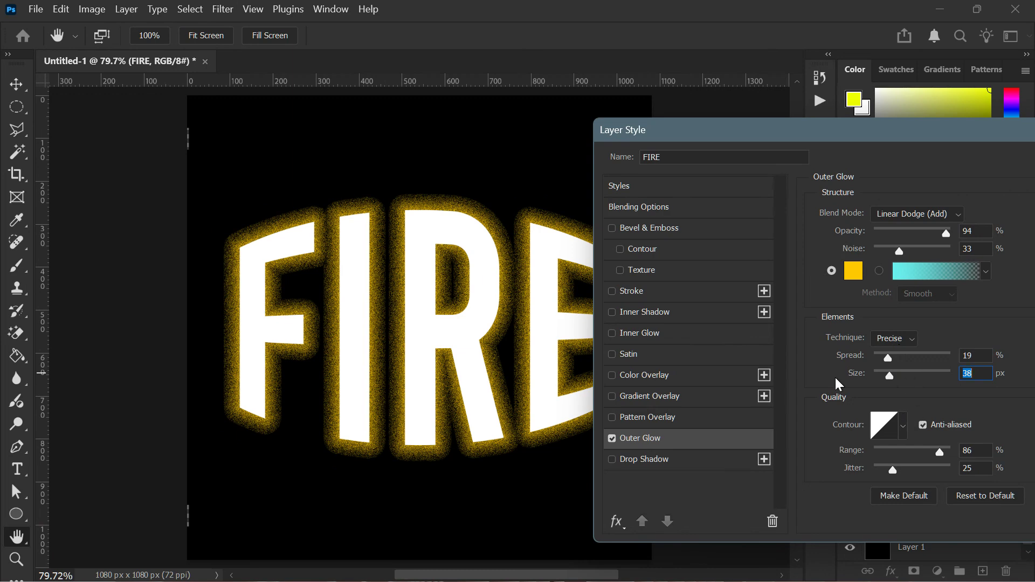
{"action": "left_click", "coordinate": [612, 333]}
{"action": "left_click", "coordinate": [651, 338]}
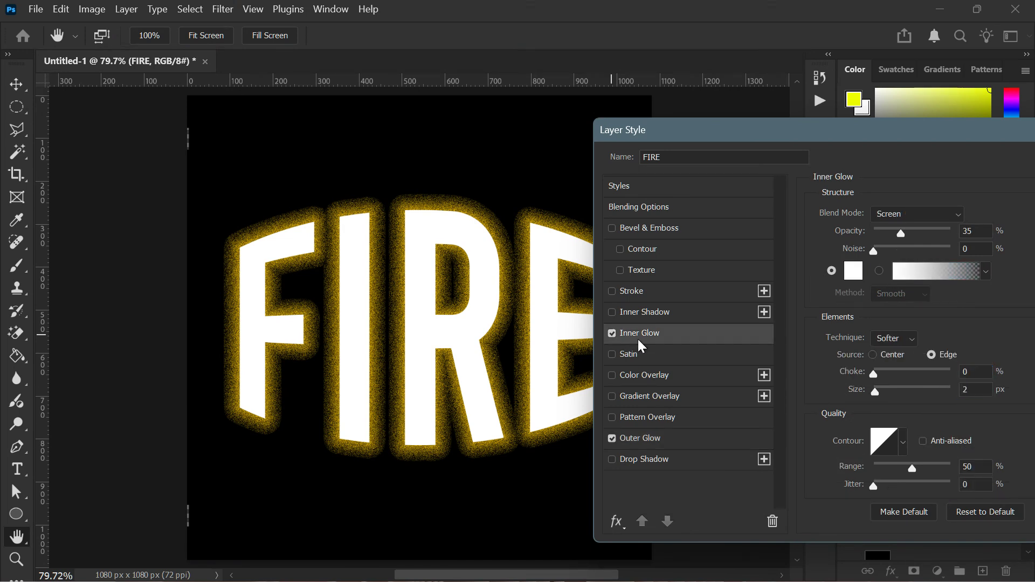
{"action": "left_click", "coordinate": [612, 334]}
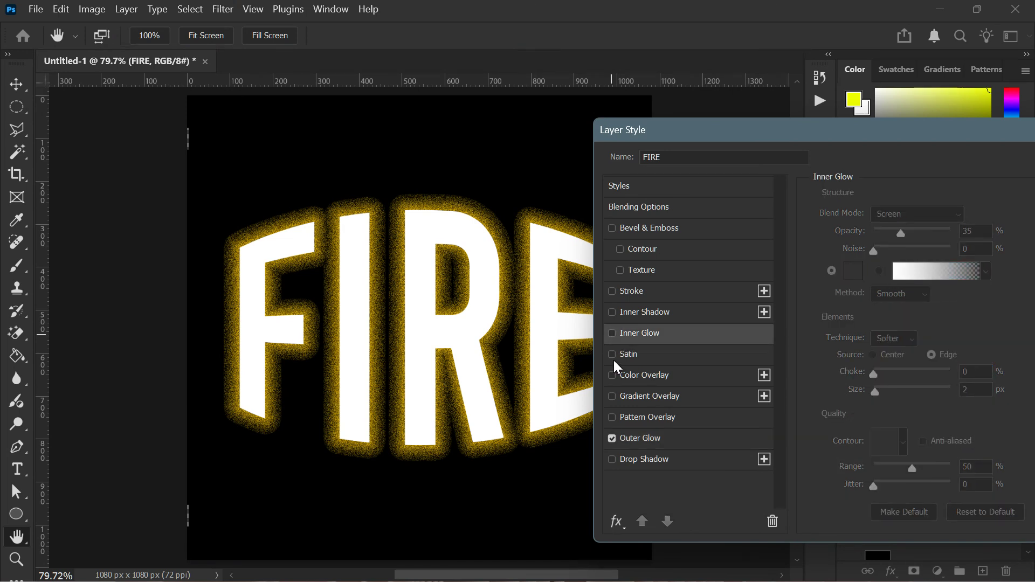
Reduce the outer glow range to 15% and size to 16 px, raise the jitter, and apply the style
{"action": "left_click", "coordinate": [645, 441]}
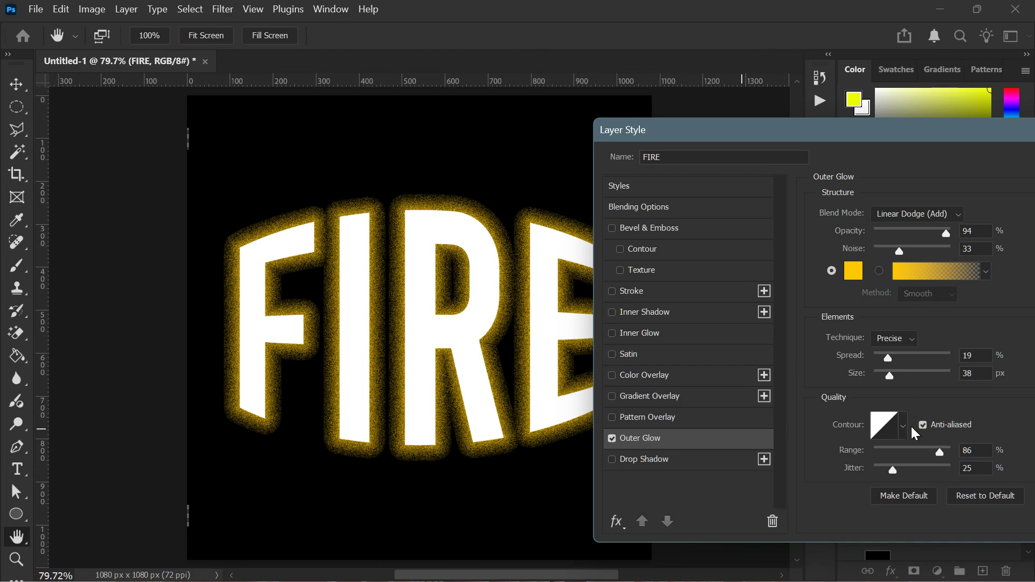
{"action": "left_click_drag", "start_coordinate": [941, 452], "coordinate": [885, 456]}
{"action": "mouse_move", "coordinate": [891, 376]}
{"action": "left_mouse_down"}
{"action": "mouse_move", "coordinate": [879, 376]}
{"action": "mouse_move", "coordinate": [884, 389]}
{"action": "left_mouse_up"}
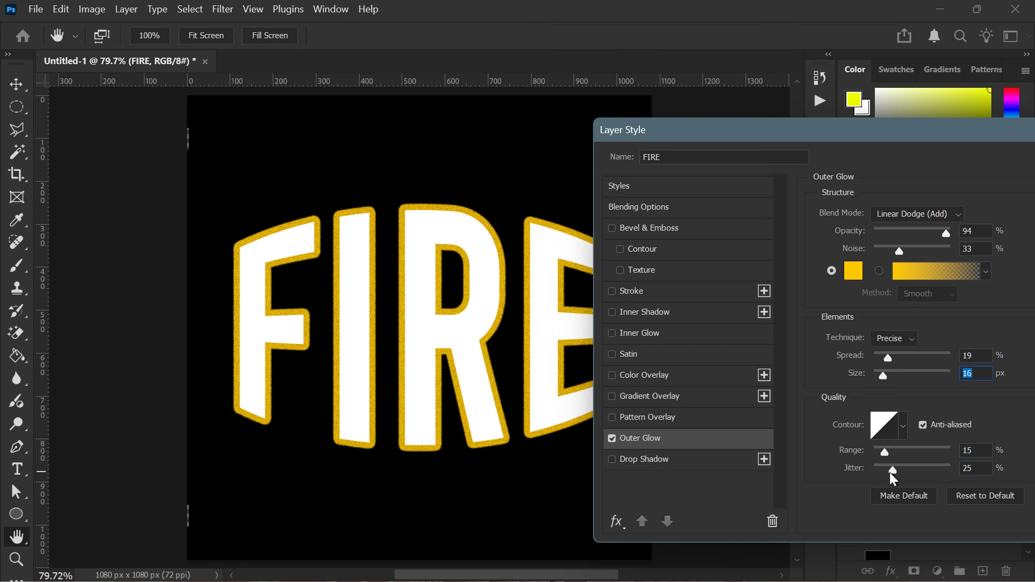
{"action": "left_click_drag", "start_coordinate": [892, 474], "coordinate": [917, 472]}
{"action": "left_click_drag", "start_coordinate": [874, 138], "coordinate": [707, 142]}
{"action": "left_click", "coordinate": [968, 167]}
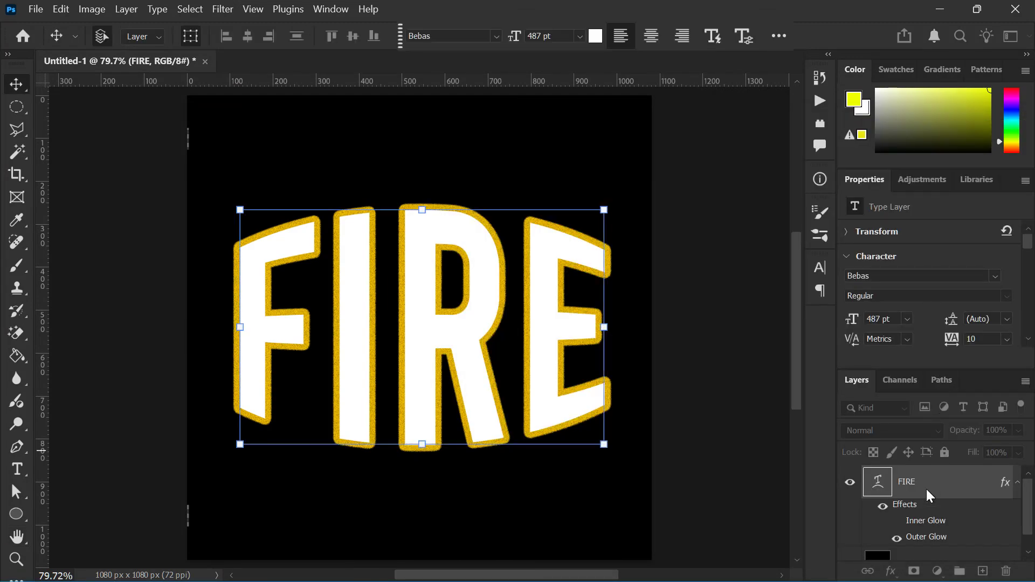
Hide the FIRE layer's effects and collapse its effects list
{"action": "left_click", "coordinate": [883, 507]}
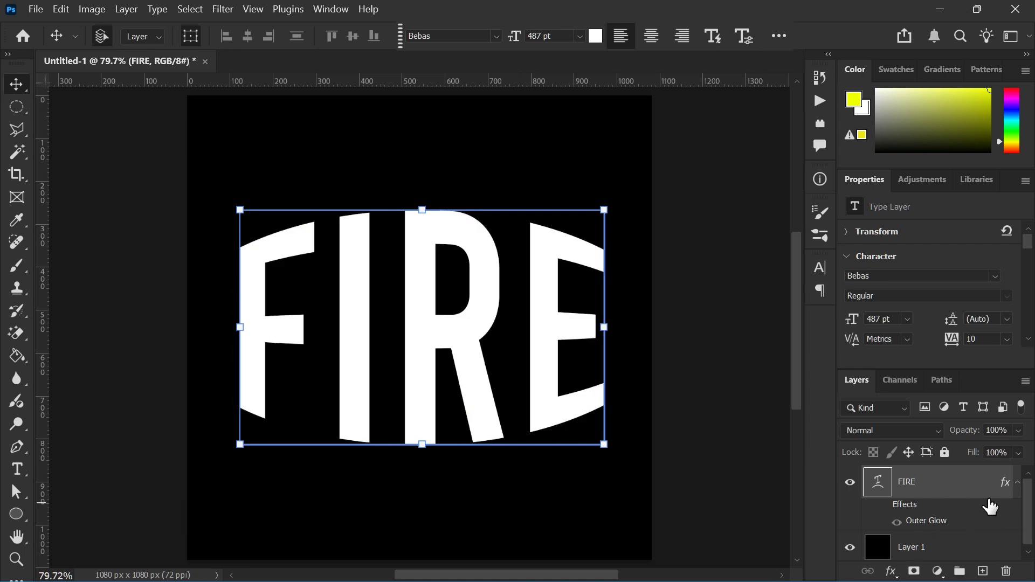
{"action": "left_click", "coordinate": [1017, 482]}
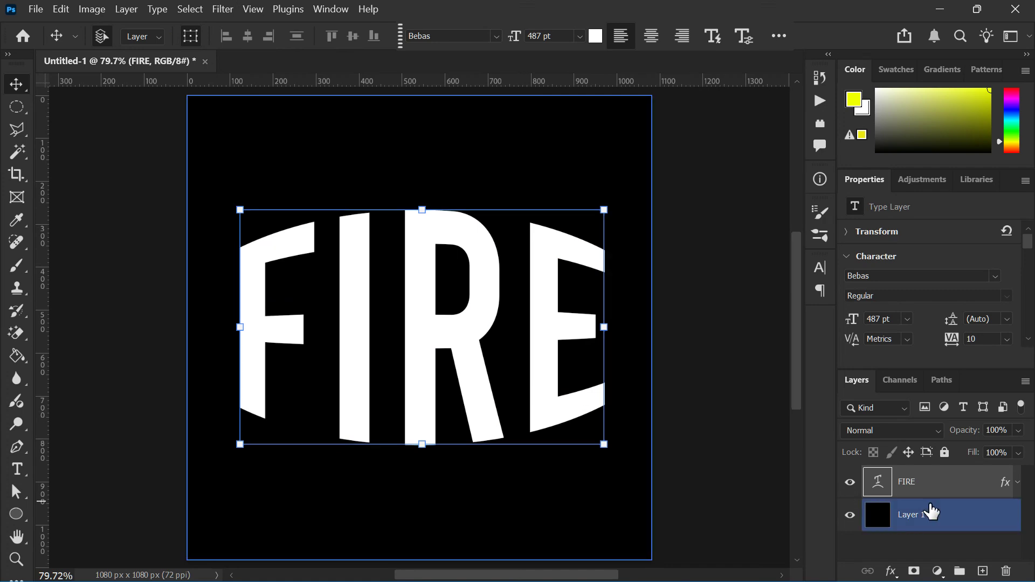
Create a new empty layer and move it between the FIRE text layer and Layer 1
{"action": "left_click", "coordinate": [981, 578]}
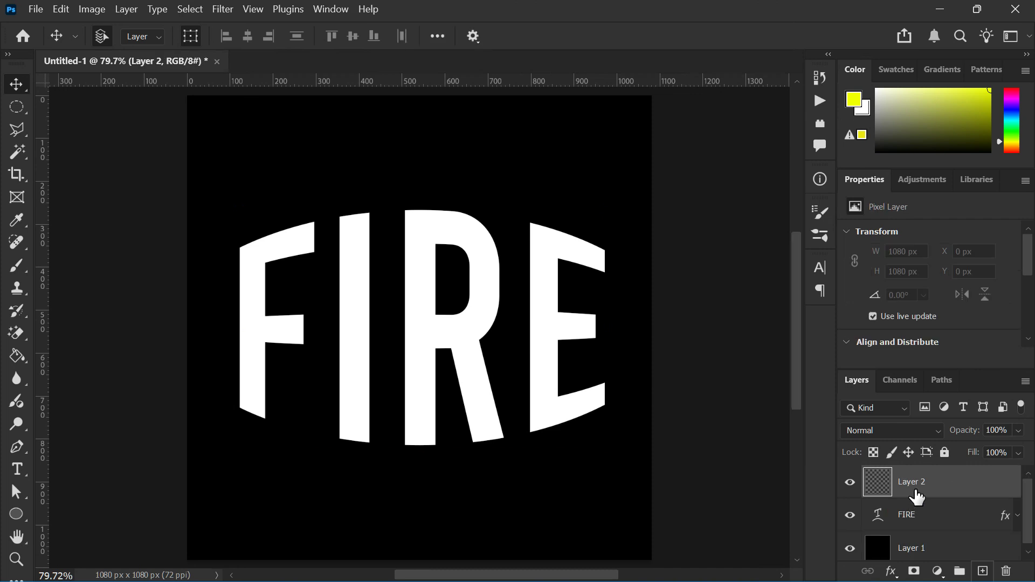
{"action": "left_click_drag", "start_coordinate": [921, 519], "coordinate": [919, 470]}
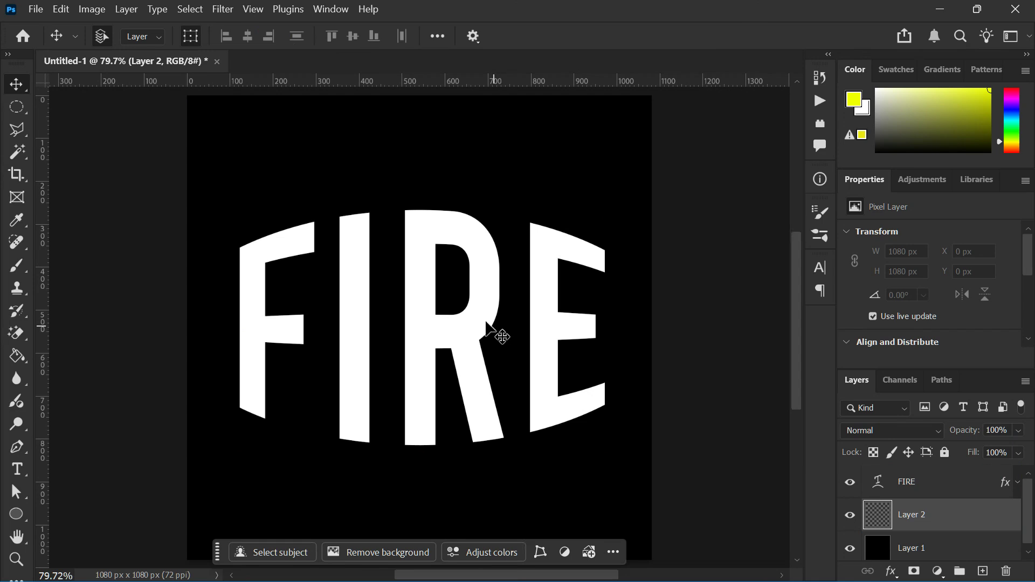
Select the Brush tool and set Layer 2's blend mode to Linear Dodge (Add)
{"action": "key", "text": "b"}
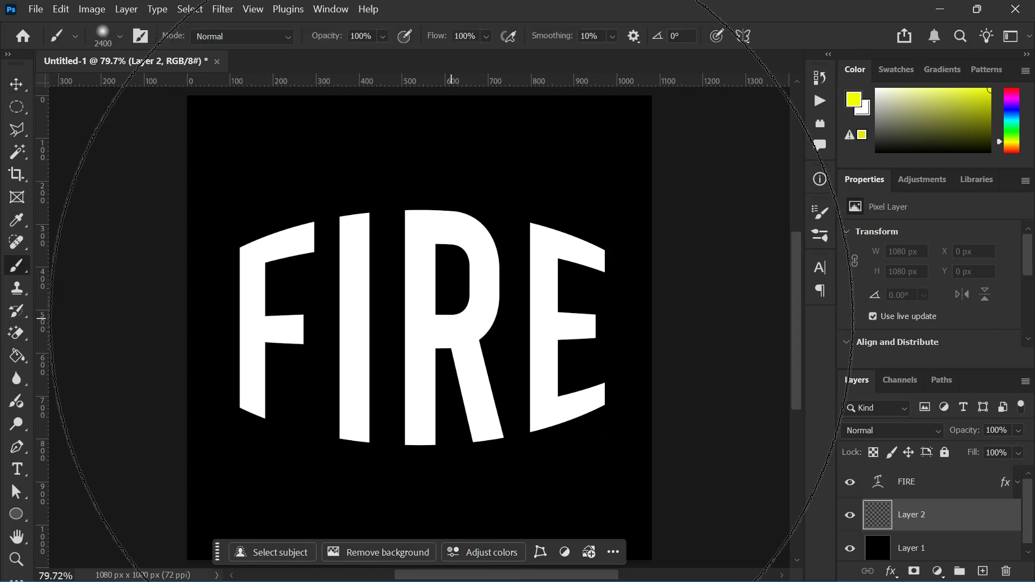
{"action": "key", "text": "bracketleft"}
{"action": "key", "text": "bracketleft"}
{"action": "key", "text": "bracketleft"}
{"action": "key", "text": "bracketleft"}
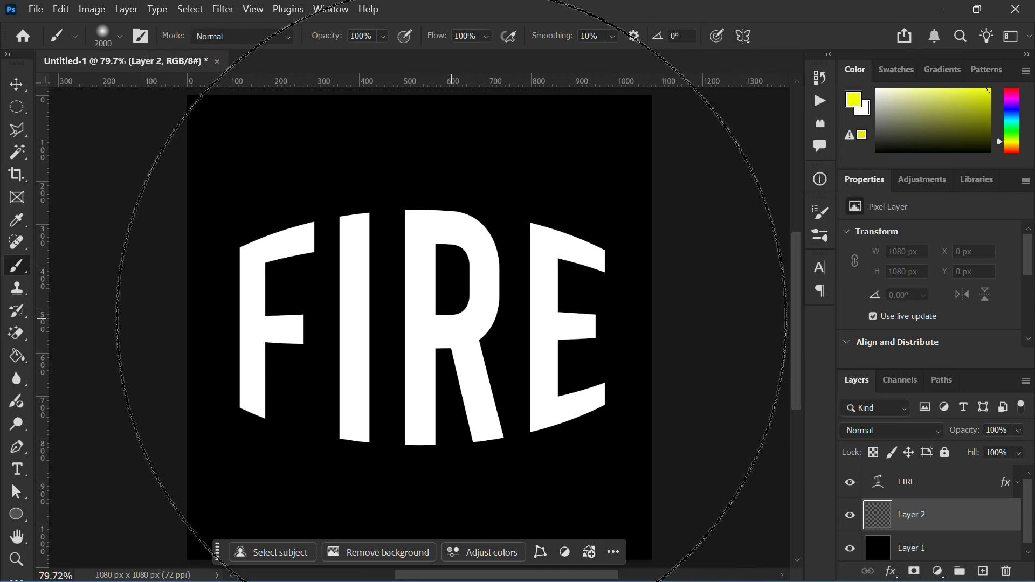
{"action": "key", "text": "bracketleft"}
{"action": "key", "text": "bracketleft"}
{"action": "key", "text": "bracketleft"}
{"action": "key", "text": "bracketleft"}
{"action": "key", "text": "bracketleft"}
{"action": "key", "text": "bracketleft"}
{"action": "key", "text": "bracketleft"}
{"action": "key", "text": "bracketleft"}
{"action": "key", "text": "bracketleft"}
{"action": "key", "text": "bracketleft"}
{"action": "key", "text": "bracketleft"}
{"action": "key", "text": "bracketleft"}
{"action": "key", "text": "bracketleft"}
{"action": "key", "text": "bracketleft"}
{"action": "key", "text": "bracketleft"}
{"action": "key", "text": "bracketleft"}
{"action": "key", "text": "bracketleft"}
{"action": "key", "text": "bracketleft"}
{"action": "key", "text": "bracketleft"}
{"action": "key", "text": "bracketleft"}
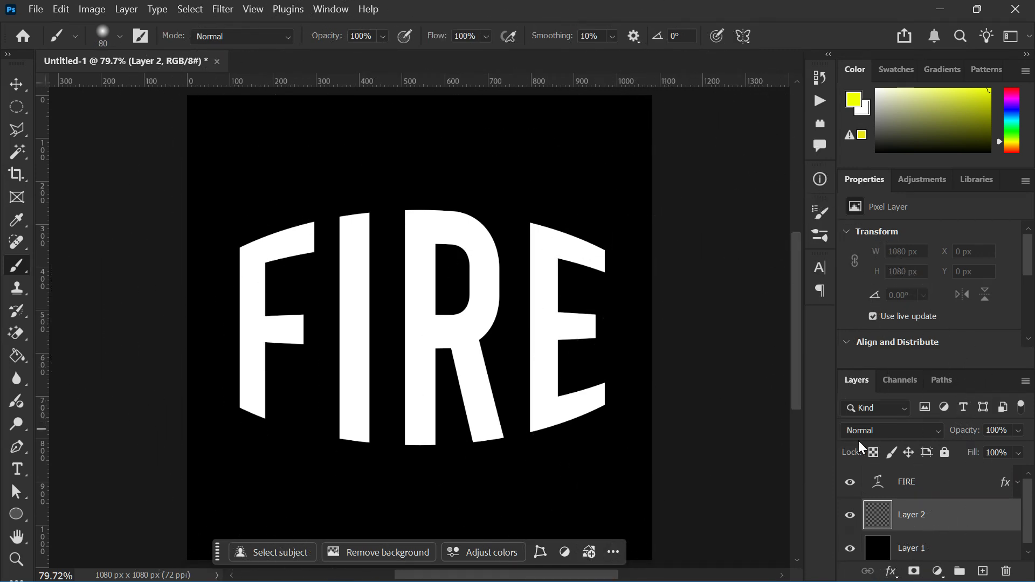
{"action": "left_click", "coordinate": [861, 431]}
{"action": "left_click", "coordinate": [890, 292]}
Enlarge the brush size to 1000 px
{"action": "key", "text": "bracketright"}
{"action": "key", "text": "bracketright"}
{"action": "key", "text": "bracketright"}
{"action": "key", "text": "bracketright"}
{"action": "key", "text": "bracketright"}
{"action": "key", "text": "bracketright"}
{"action": "key", "text": "bracketright"}
{"action": "key", "text": "bracketright"}
{"action": "key", "text": "bracketright"}
{"action": "key", "text": "bracketright"}
{"action": "key", "text": "bracketright"}
{"action": "key", "text": "bracketright"}
{"action": "key", "text": "bracketright"}
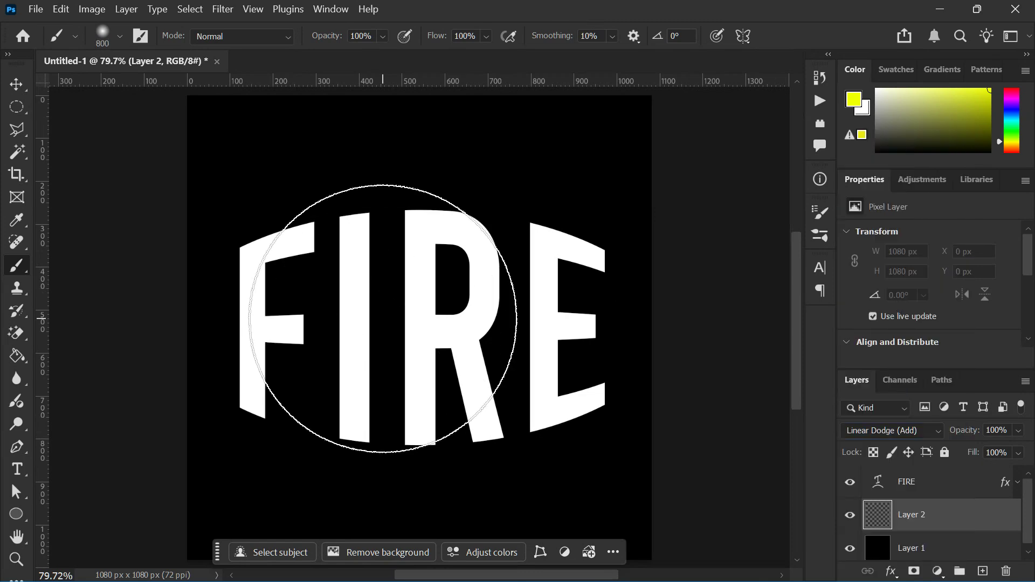
{"action": "key", "text": "bracketright"}
{"action": "key", "text": "bracketright"}
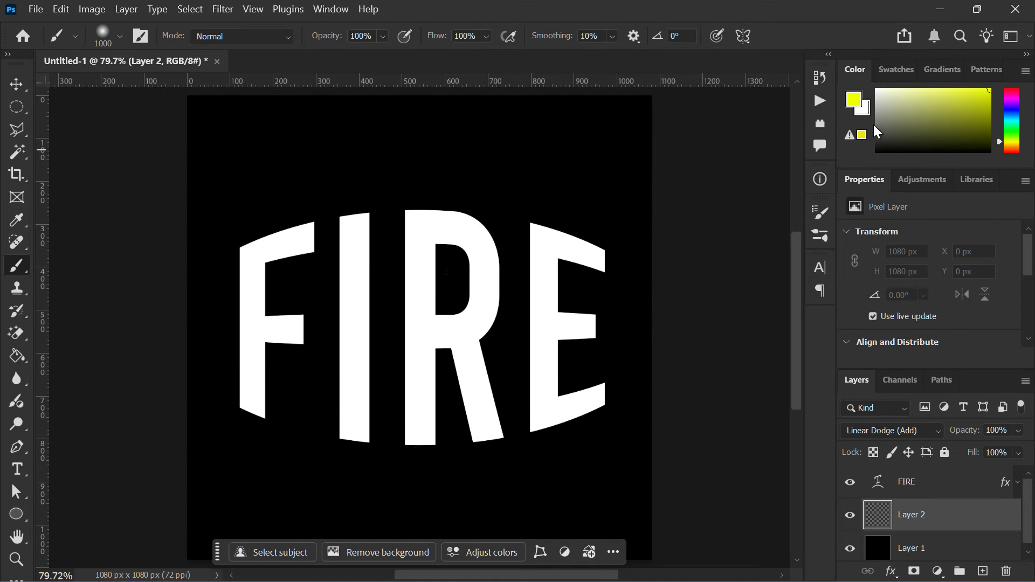
{"action": "left_click", "coordinate": [865, 108]}
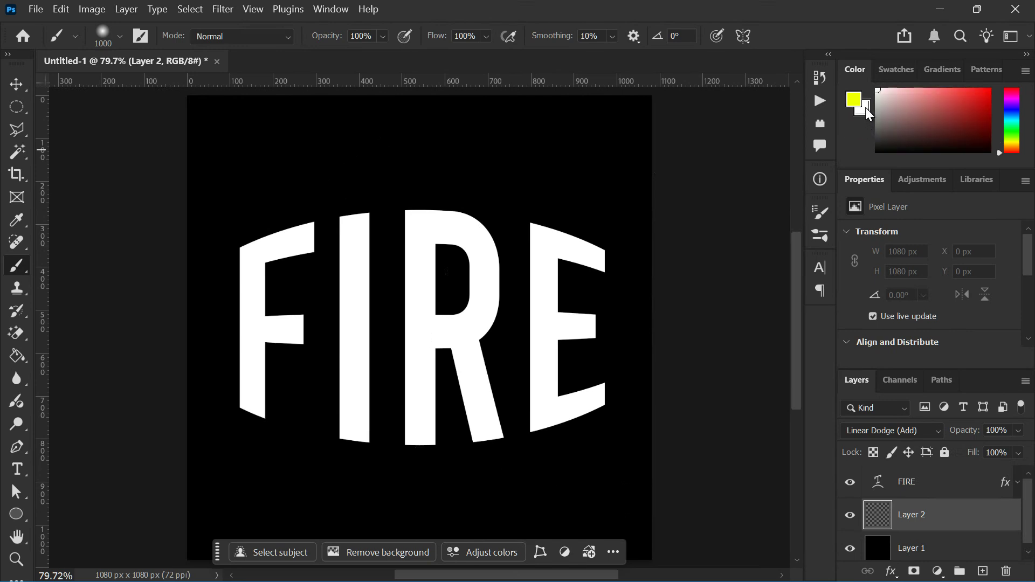
{"action": "left_click", "coordinate": [866, 108]}
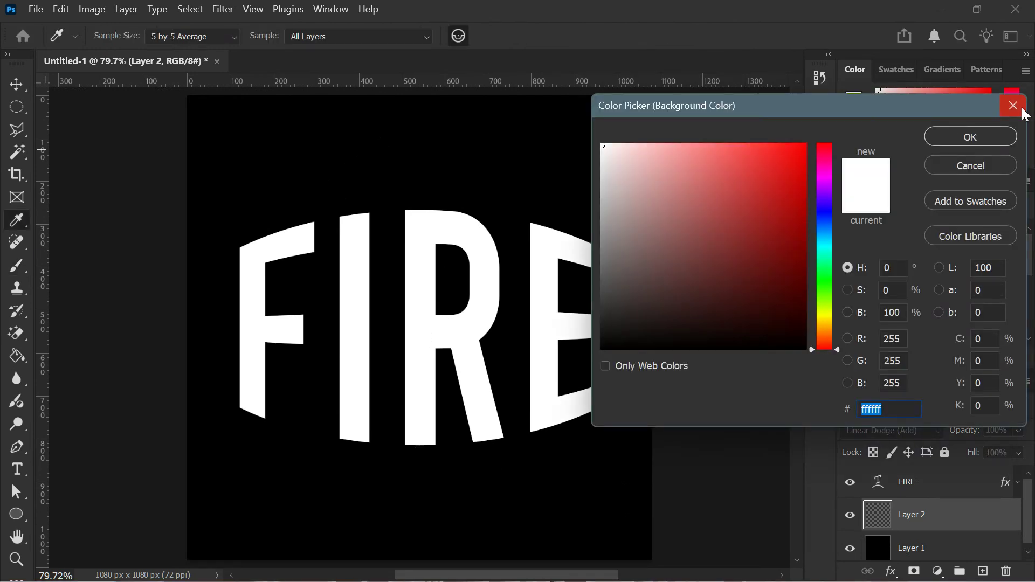
{"action": "left_click", "coordinate": [1013, 106]}
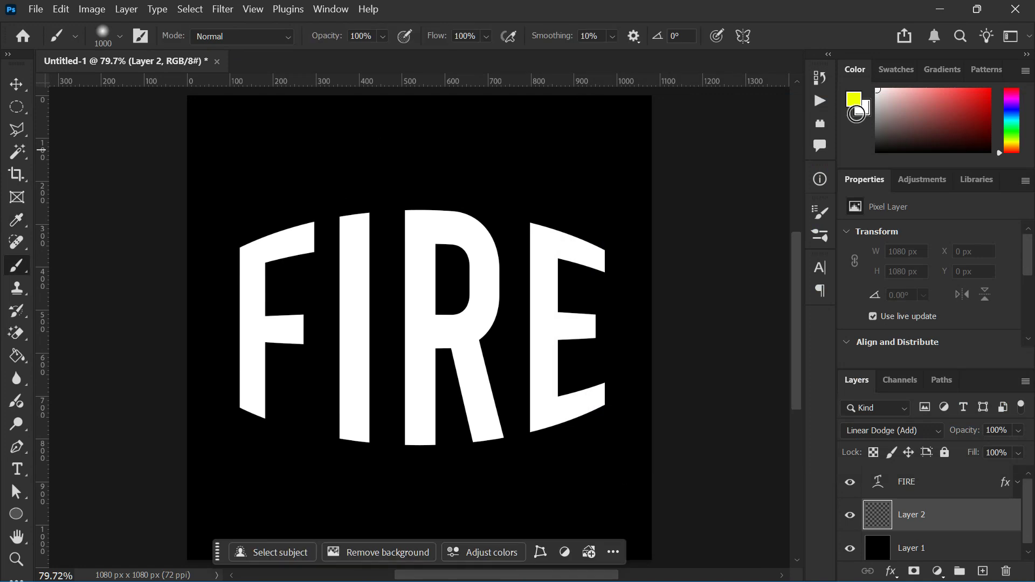
Set the foreground colour to white and lower the brush flow to 68%
{"action": "key", "text": "d"}
{"action": "mouse_move", "coordinate": [883, 107]}
{"action": "left_mouse_down"}
{"action": "mouse_move", "coordinate": [869, 182]}
{"action": "mouse_move", "coordinate": [865, 67]}
{"action": "mouse_move", "coordinate": [877, 89]}
{"action": "left_mouse_up"}
{"action": "left_click", "coordinate": [854, 101]}
{"action": "left_click_drag", "start_coordinate": [439, 35], "coordinate": [412, 35]}
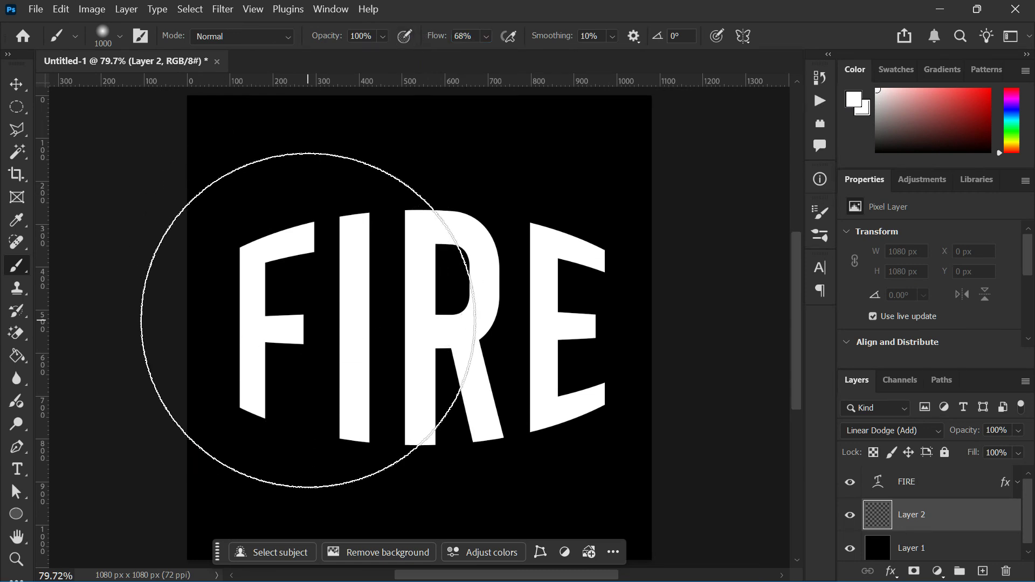
Reduce the brush to 600 px and paint a soft white glow over the F on Layer 2
{"action": "key", "text": "bracketleft"}
{"action": "key", "text": "bracketleft"}
{"action": "key", "text": "bracketleft"}
{"action": "key", "text": "bracketleft"}
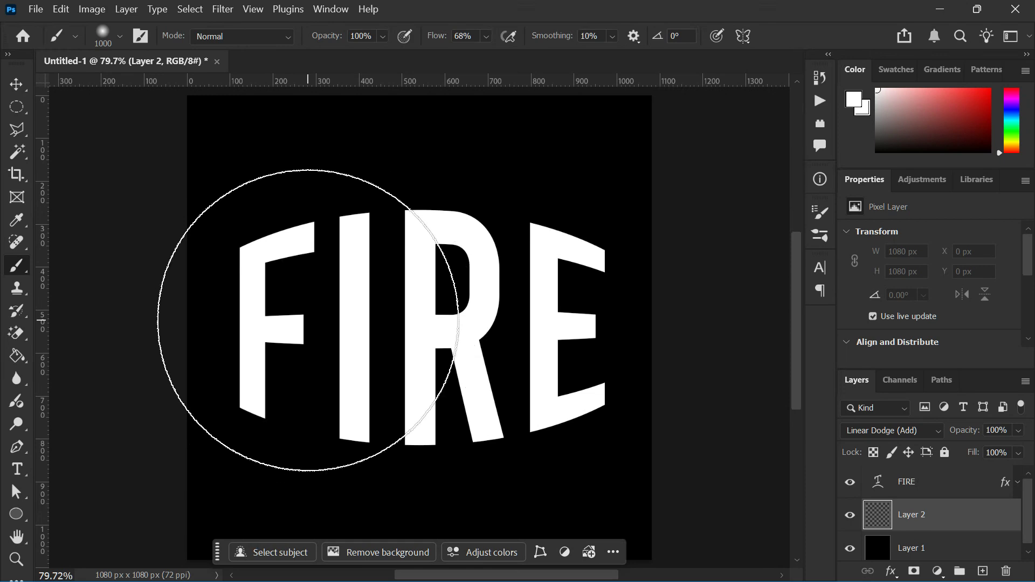
{"action": "left_click", "coordinate": [280, 295]}
{"action": "mouse_move", "coordinate": [281, 295]}
{"action": "left_mouse_down"}
{"action": "mouse_move", "coordinate": [277, 348]}
{"action": "mouse_move", "coordinate": [266, 347]}
{"action": "left_mouse_up"}
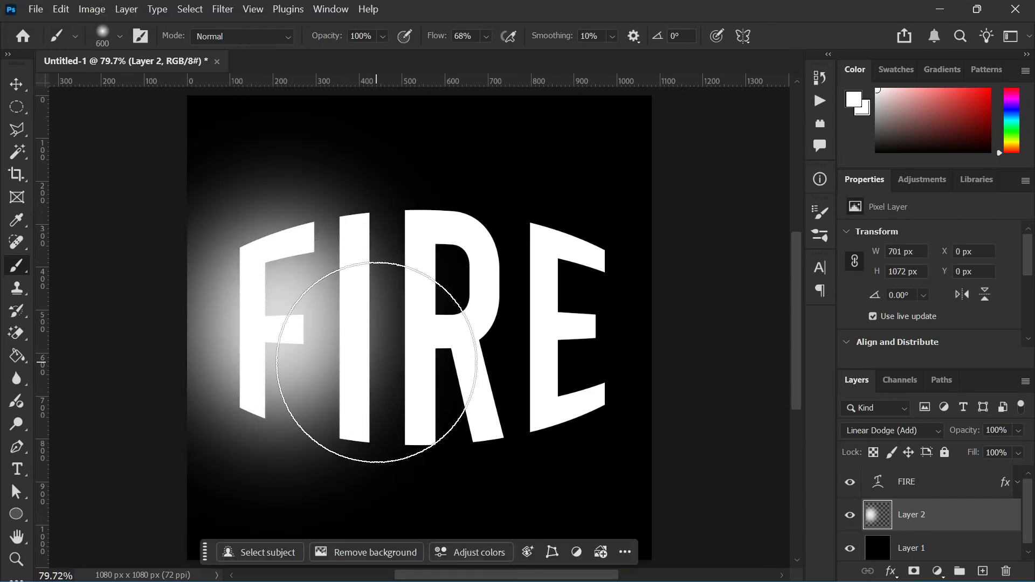
Paint more white glow dabs across the I, R and E and around the lettering
{"action": "left_click", "coordinate": [397, 367]}
{"action": "left_click", "coordinate": [399, 291]}
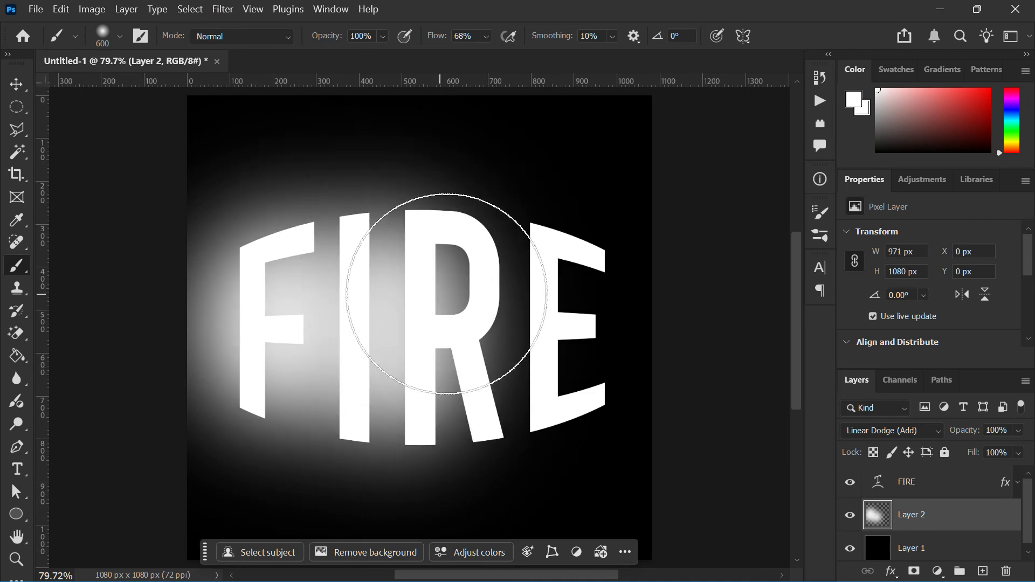
{"action": "left_click", "coordinate": [512, 285]}
{"action": "left_click", "coordinate": [525, 370]}
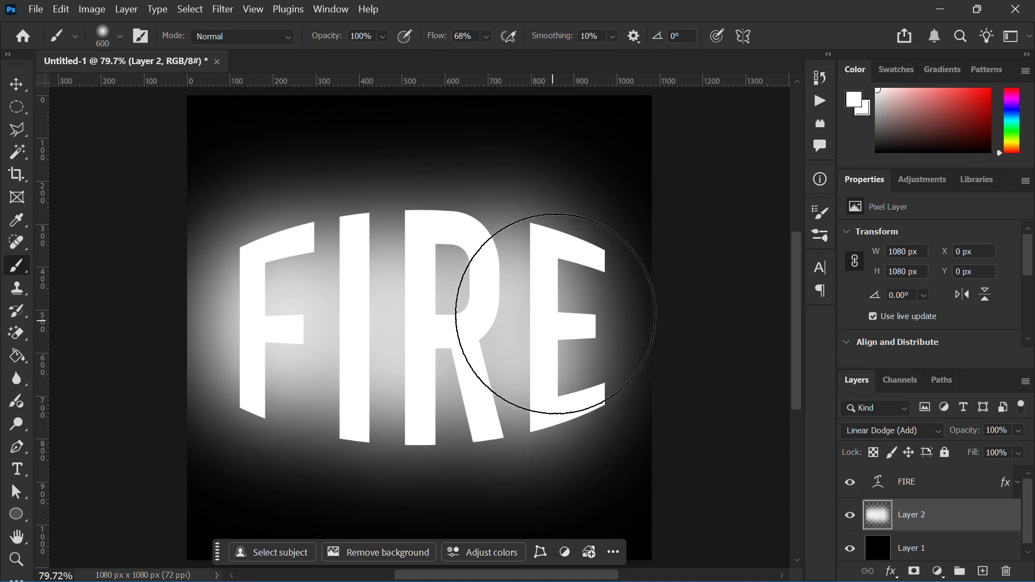
{"action": "left_click", "coordinate": [544, 304]}
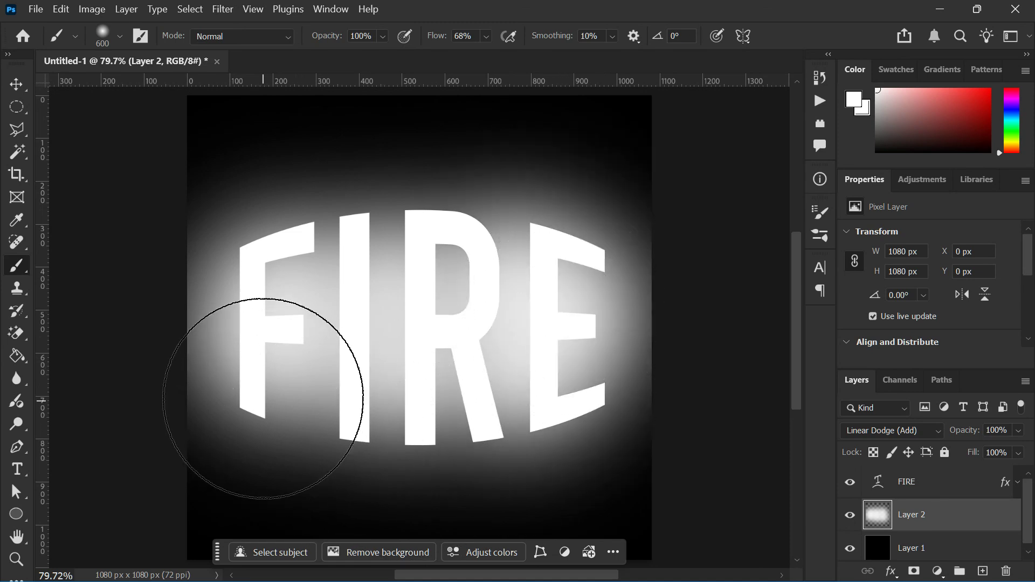
{"action": "left_click", "coordinate": [371, 247]}
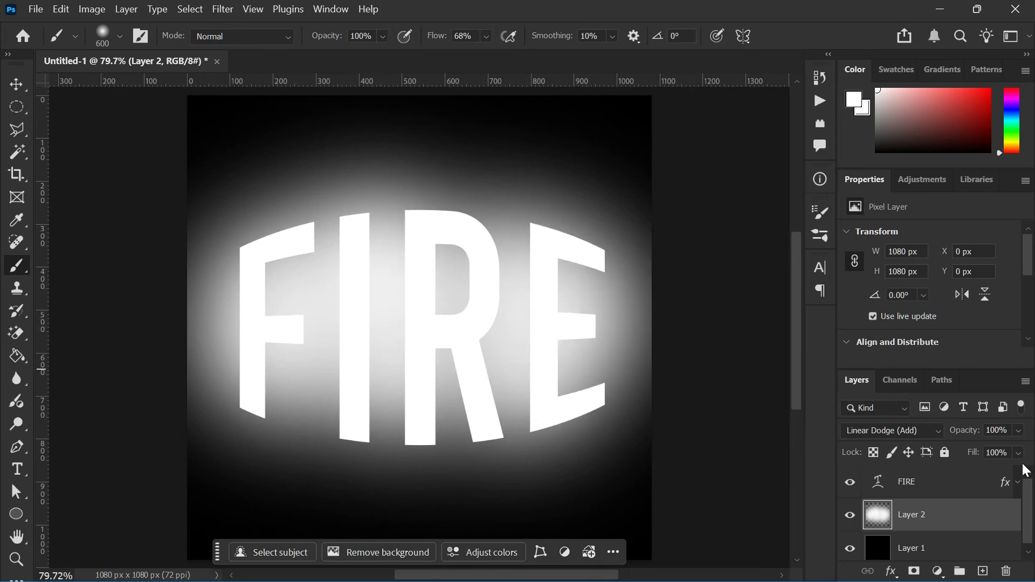
Apply a Gaussian Blur of about 81 pixels to the painted glow layer
{"action": "left_click", "coordinate": [224, 7]}
{"action": "mouse_move", "coordinate": [364, 248]}
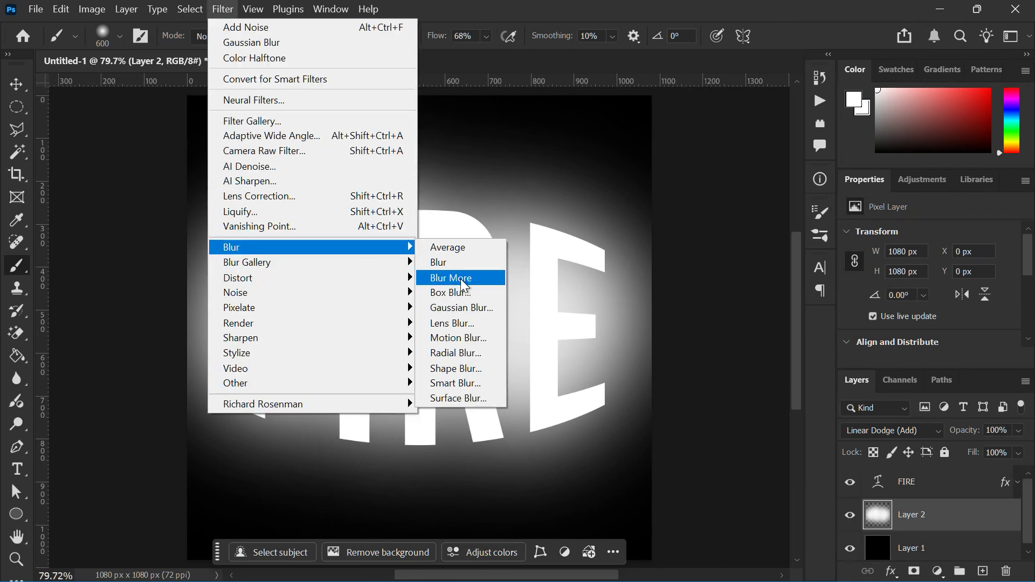
{"action": "left_click", "coordinate": [464, 308]}
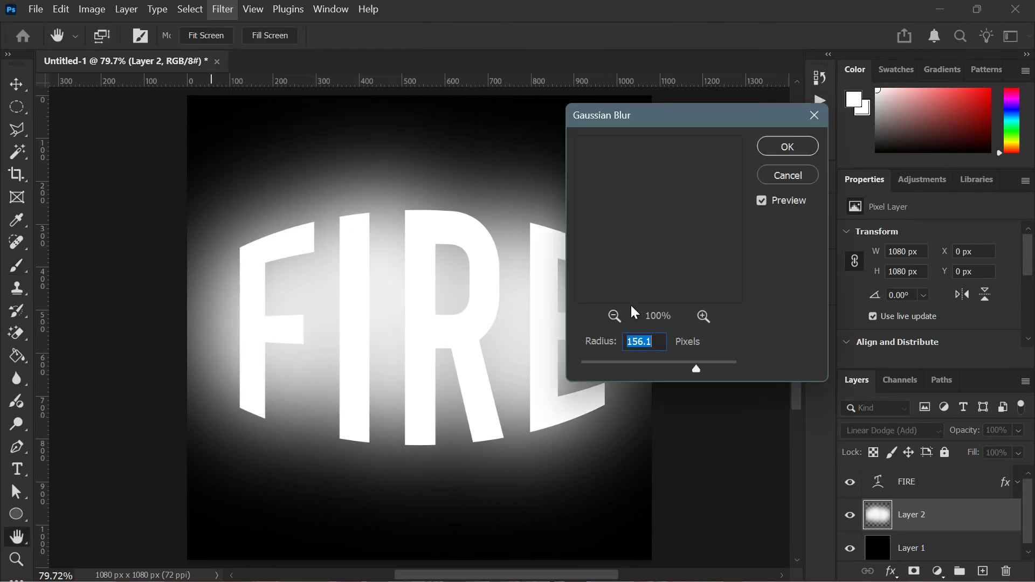
{"action": "left_click_drag", "start_coordinate": [633, 363], "coordinate": [675, 370]}
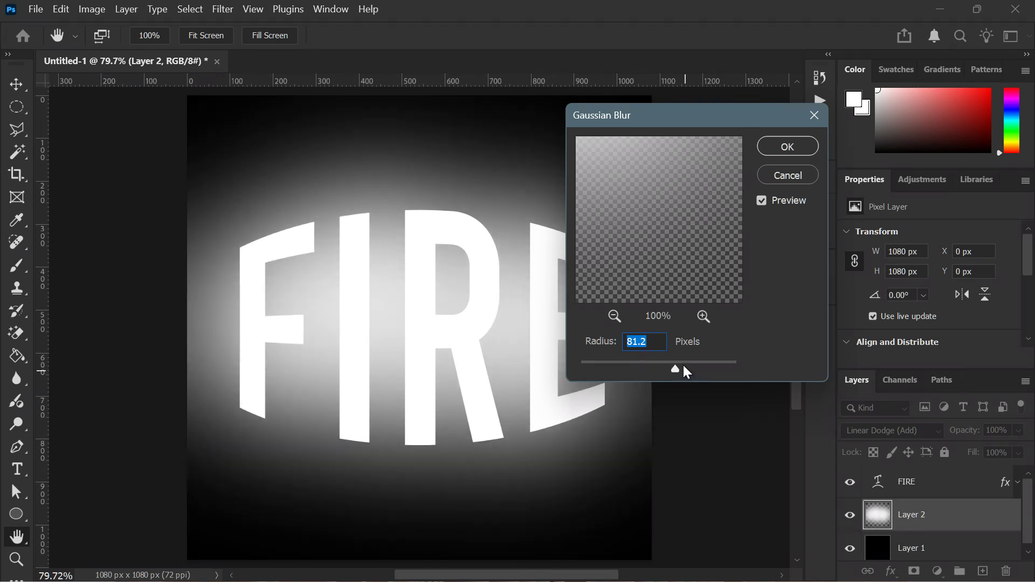
{"action": "left_click", "coordinate": [683, 364]}
{"action": "left_click", "coordinate": [788, 146]}
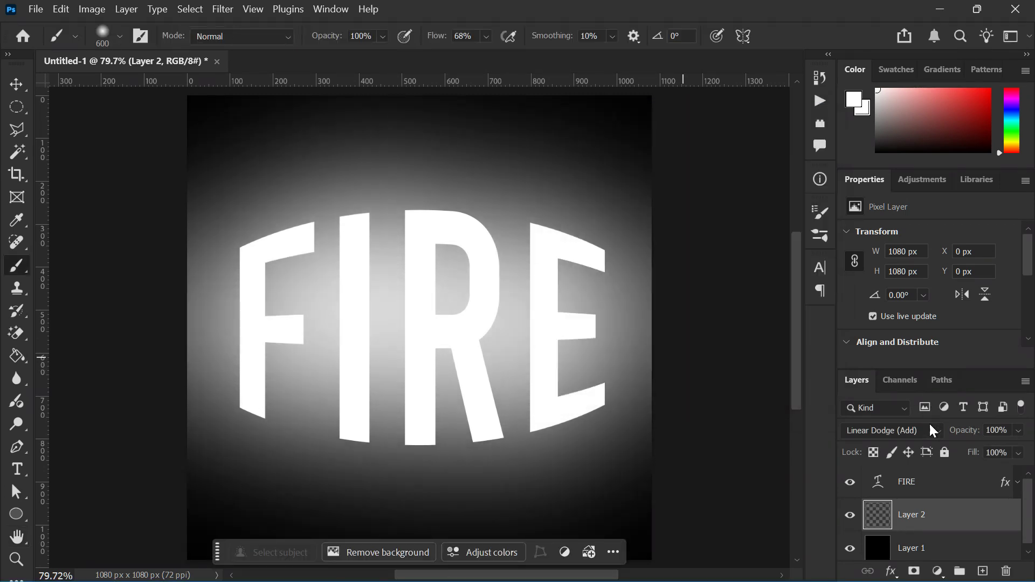
Lower Layer 2's opacity to 55% and toggle its visibility off and on to compare
{"action": "left_click", "coordinate": [985, 447]}
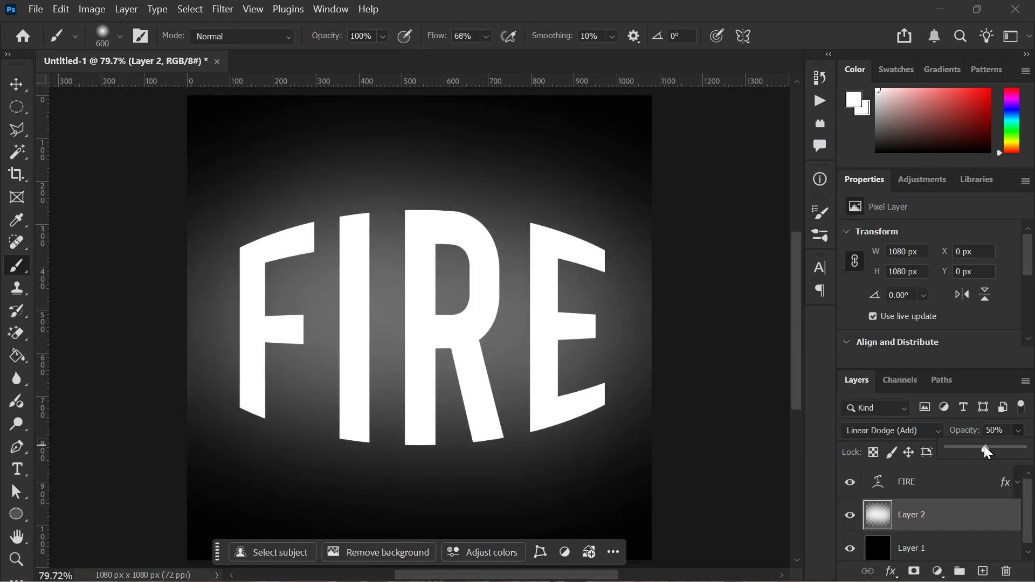
{"action": "mouse_move", "coordinate": [979, 449]}
{"action": "left_mouse_down"}
{"action": "mouse_move", "coordinate": [959, 456]}
{"action": "mouse_move", "coordinate": [991, 455]}
{"action": "left_mouse_up"}
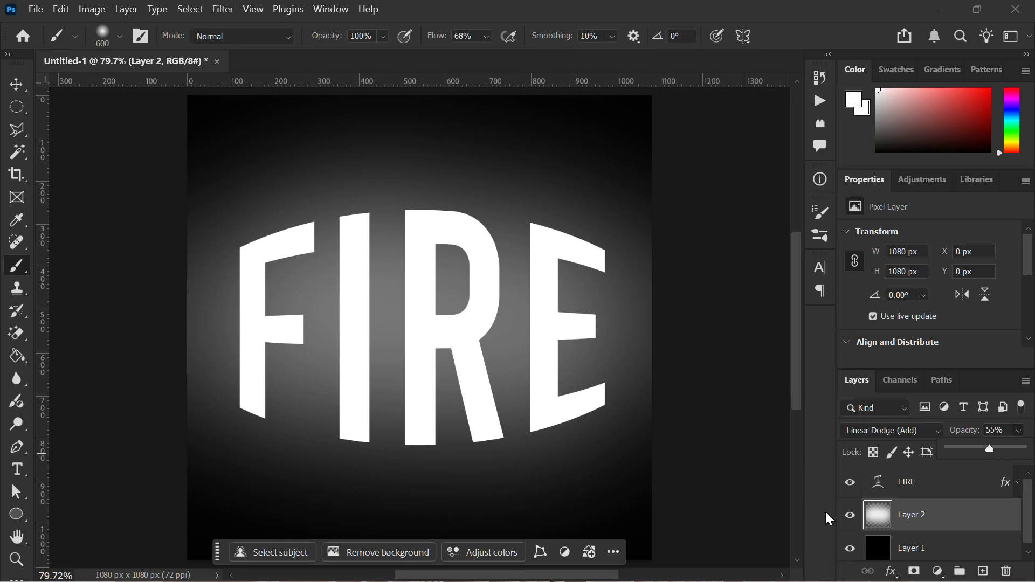
{"action": "left_click", "coordinate": [850, 515]}
{"action": "left_click", "coordinate": [850, 515]}
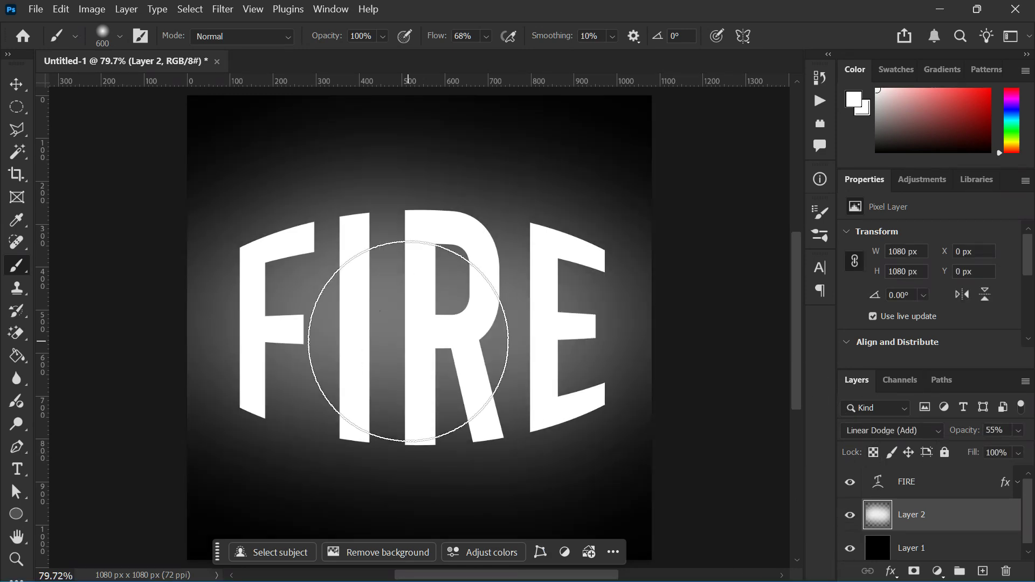
Switch to the Move tool, expand the FIRE layer's effects and turn the Outer Glow effect visible
{"action": "left_click", "coordinate": [16, 84]}
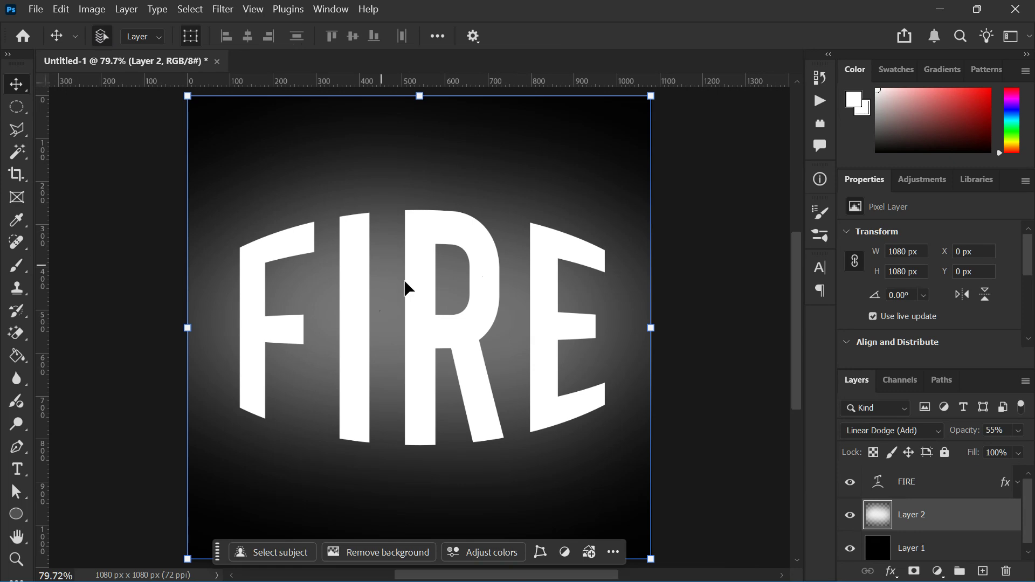
{"action": "scroll", "coordinate": [422, 297], "scroll_direction": "down", "scroll_amount": 2}
{"action": "scroll", "coordinate": [422, 297], "scroll_direction": "up", "scroll_amount": 1}
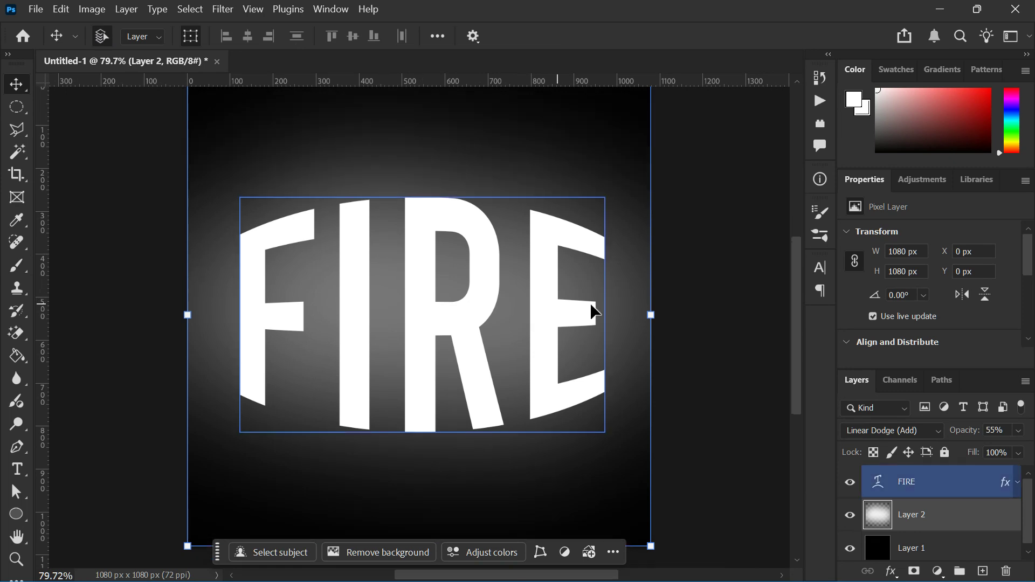
{"action": "left_click", "coordinate": [1019, 486]}
{"action": "left_click", "coordinate": [878, 507]}
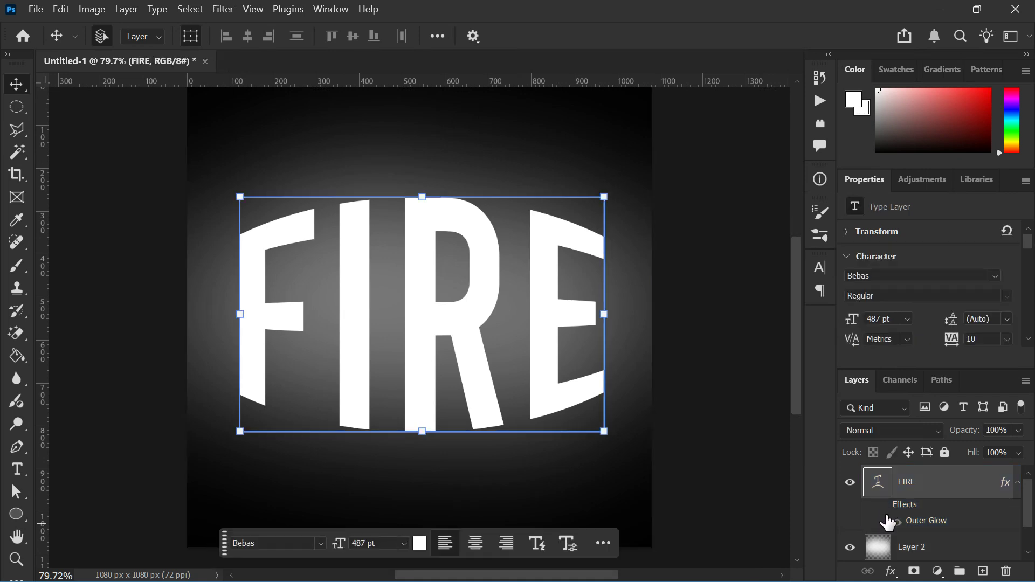
{"action": "left_click", "coordinate": [889, 510]}
{"action": "left_click", "coordinate": [888, 511]}
{"action": "left_click", "coordinate": [888, 512]}
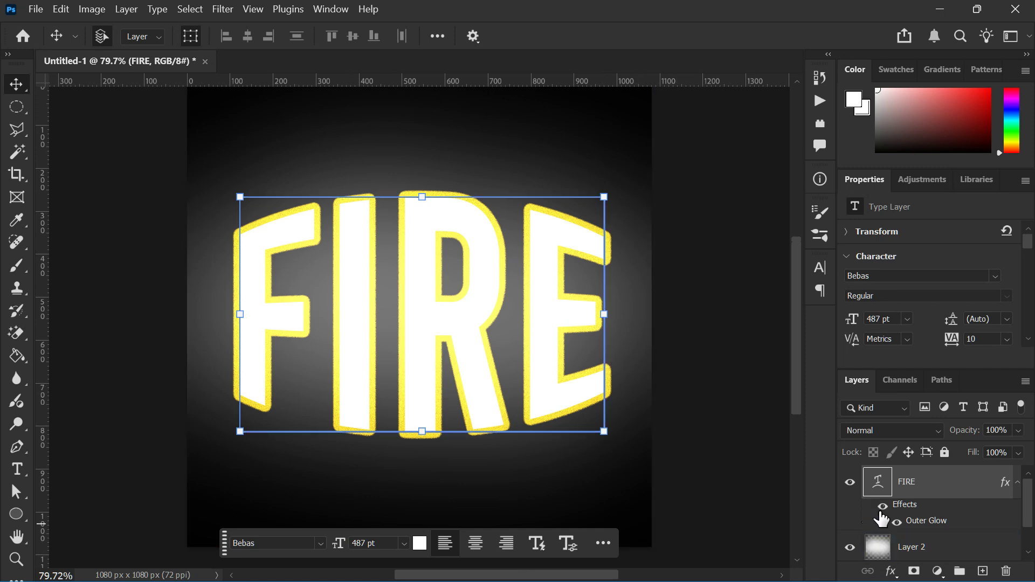
Hide and reshow Layer 2 to compare, then hide the FIRE layer's effects again
{"action": "left_click", "coordinate": [866, 548]}
{"action": "left_click", "coordinate": [850, 547]}
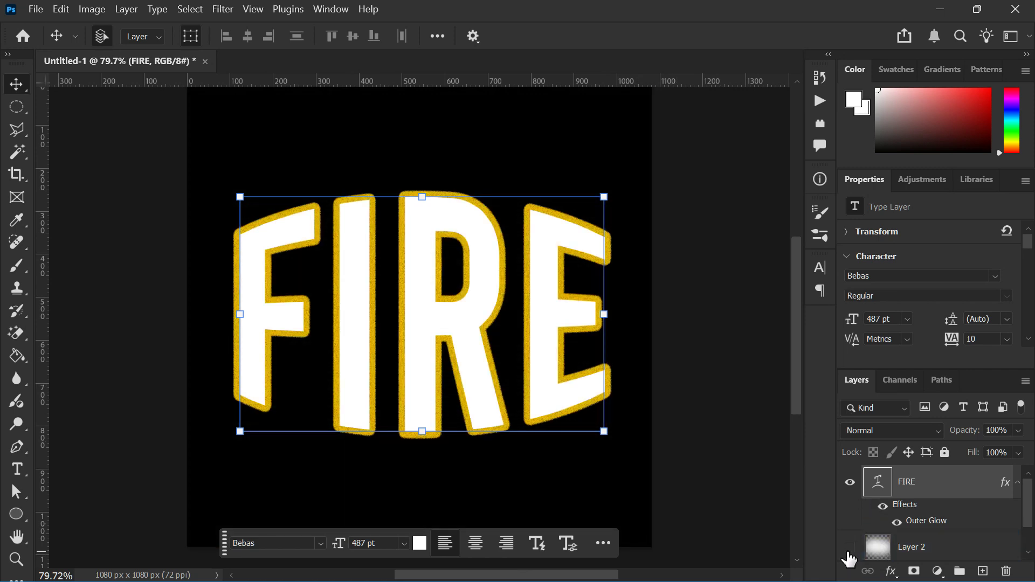
{"action": "left_click", "coordinate": [660, 426]}
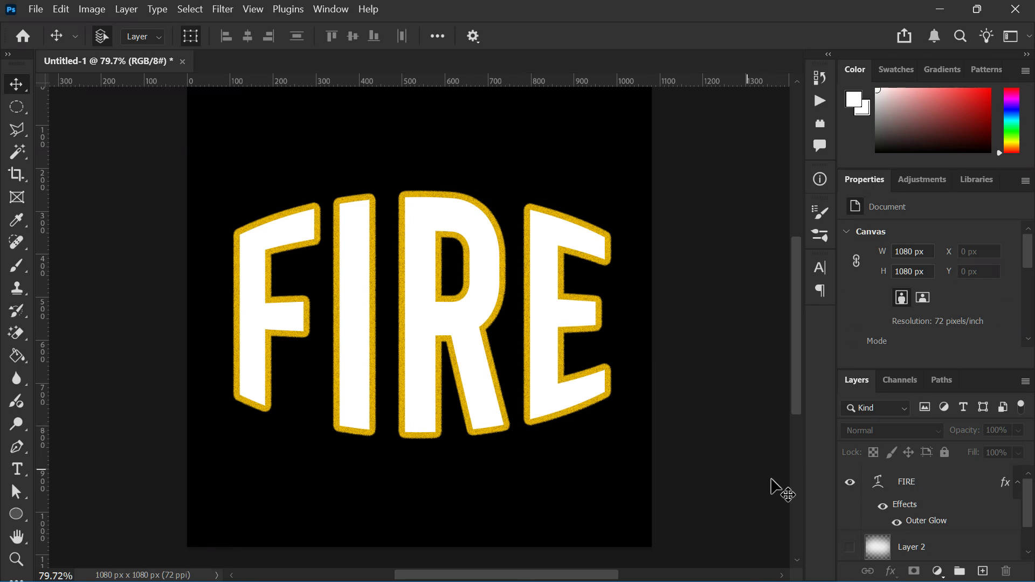
{"action": "left_click", "coordinate": [849, 547]}
{"action": "left_click", "coordinate": [882, 506]}
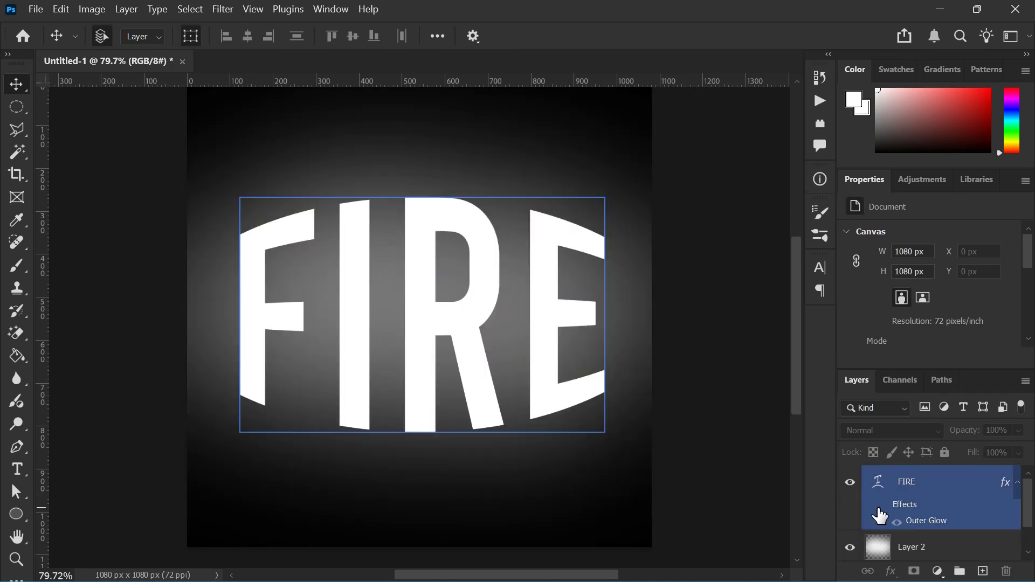